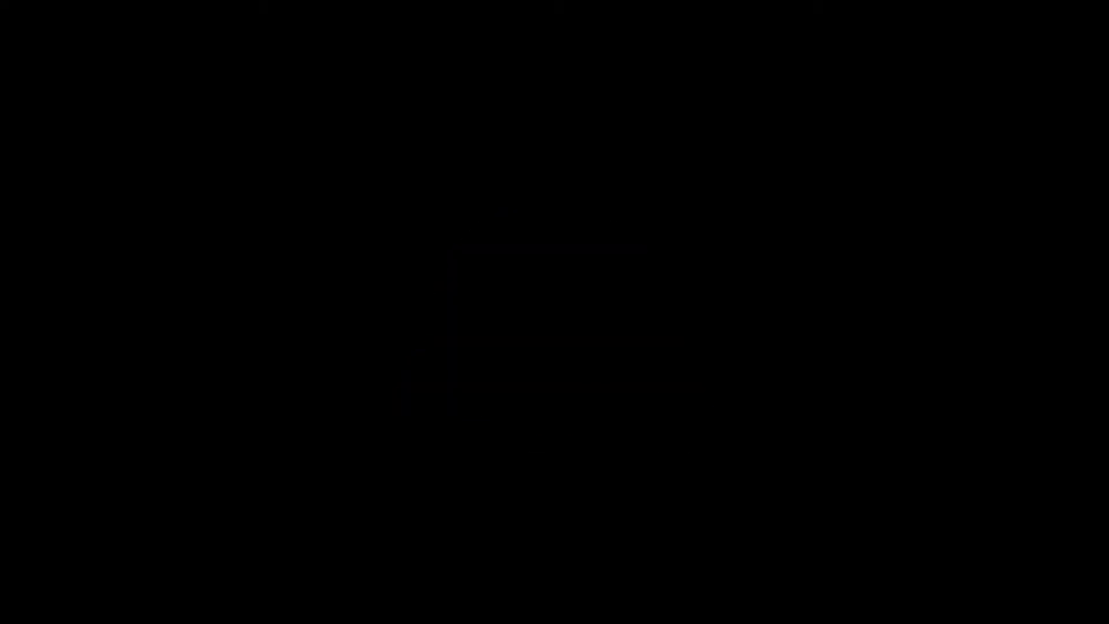
Send the greeting 'hey' in the WhatsApp chat.
text(Hi)
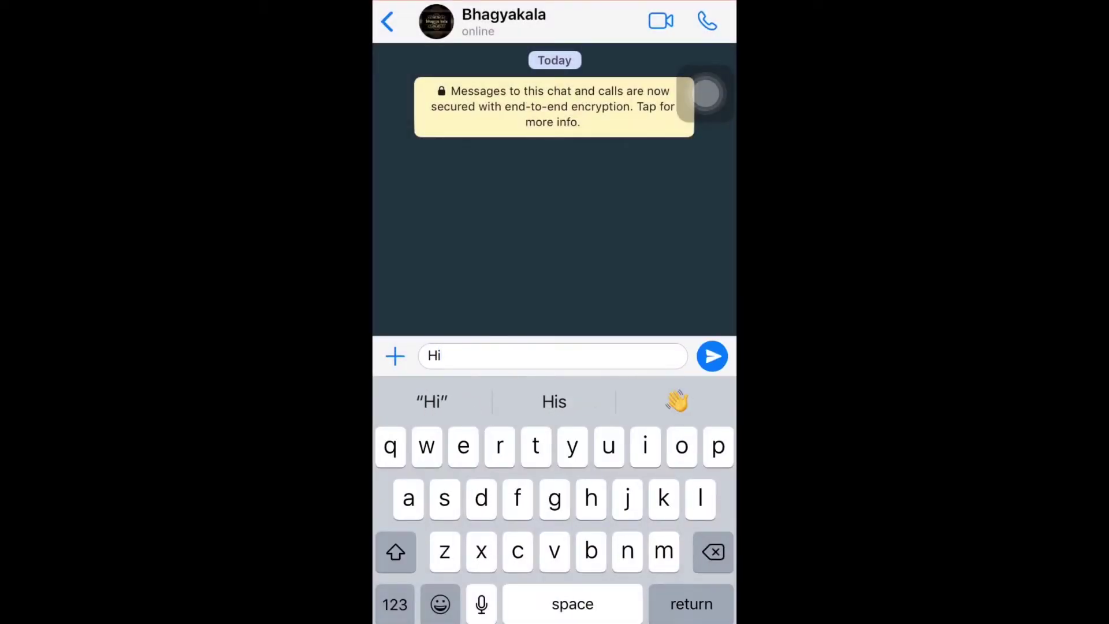
text(hey)
click(713, 356)
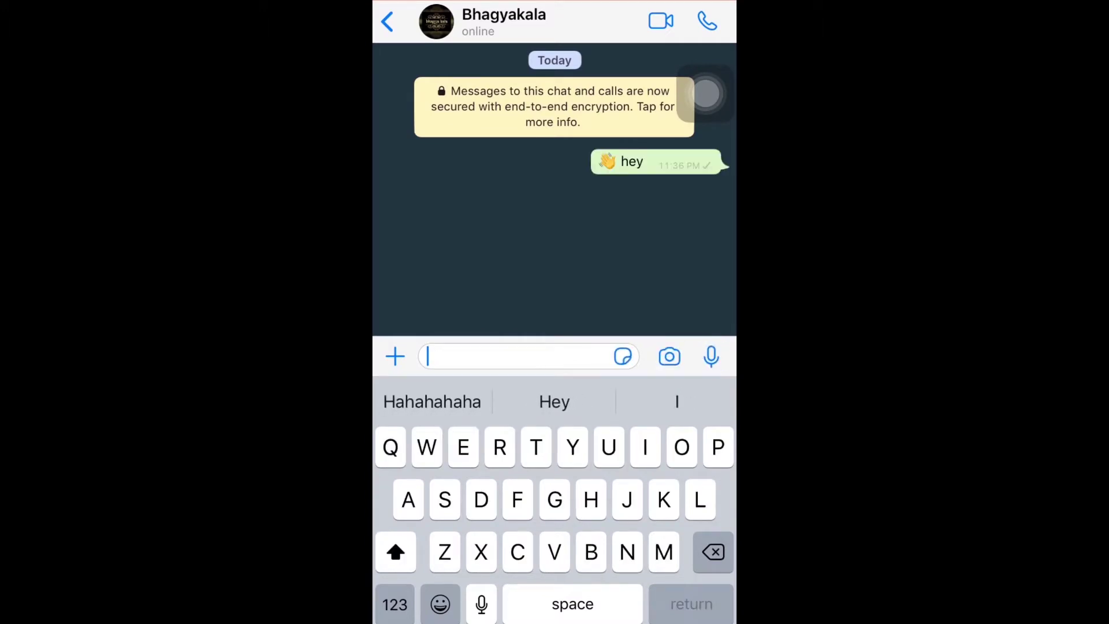
click(555, 242)
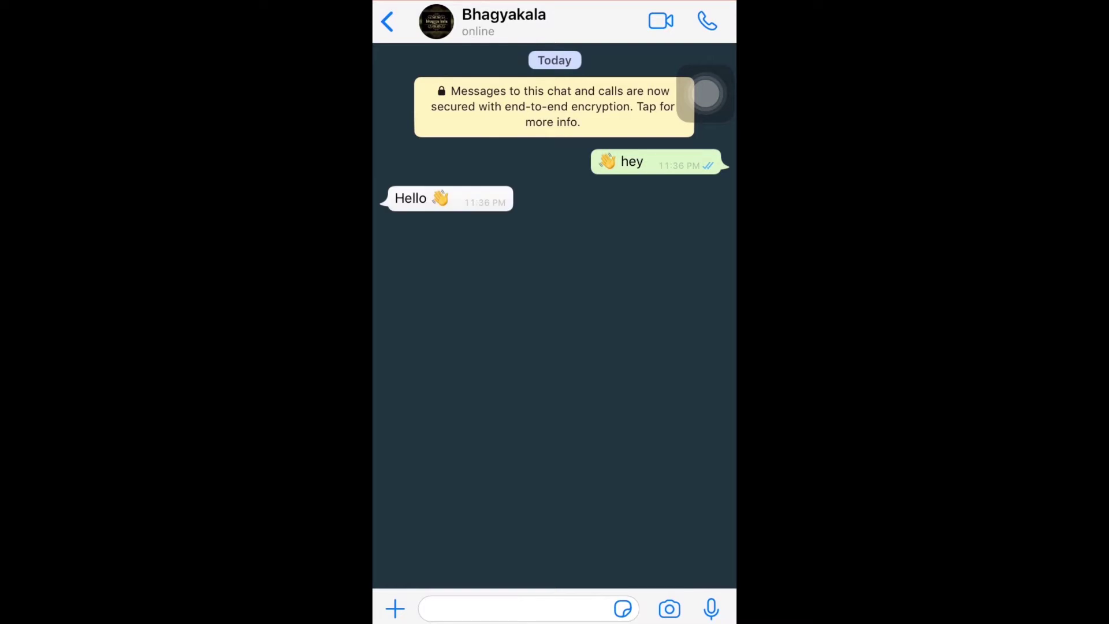
Send 'Thanks for your gift 🎁 it was great working for your product...' with a 🥳 emoji.
click(514, 609)
text(Thanks for)
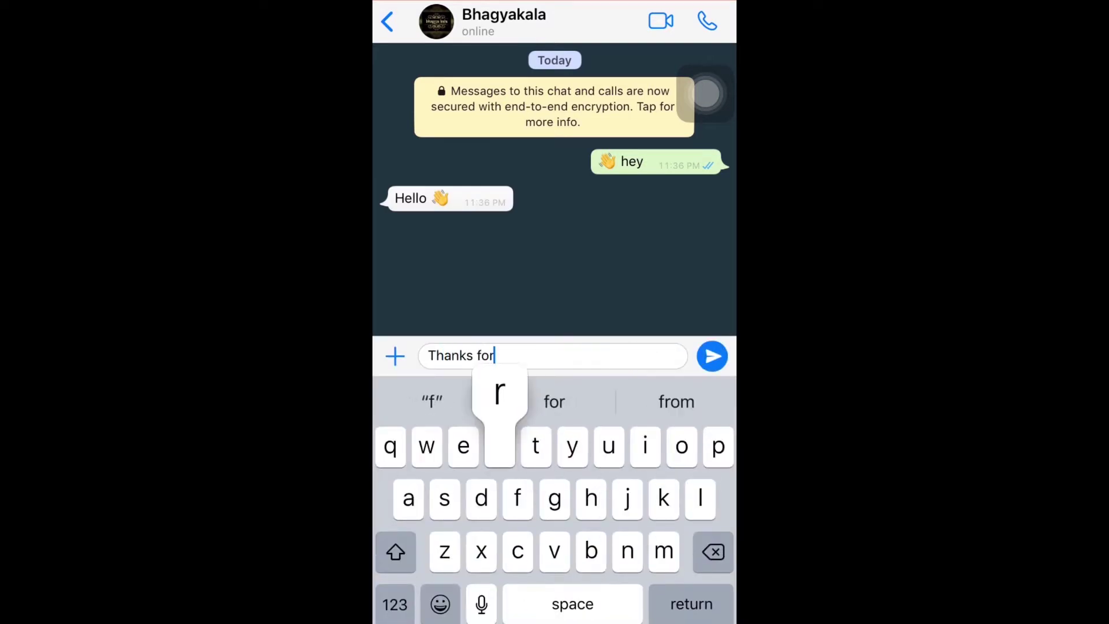
text( your gift)
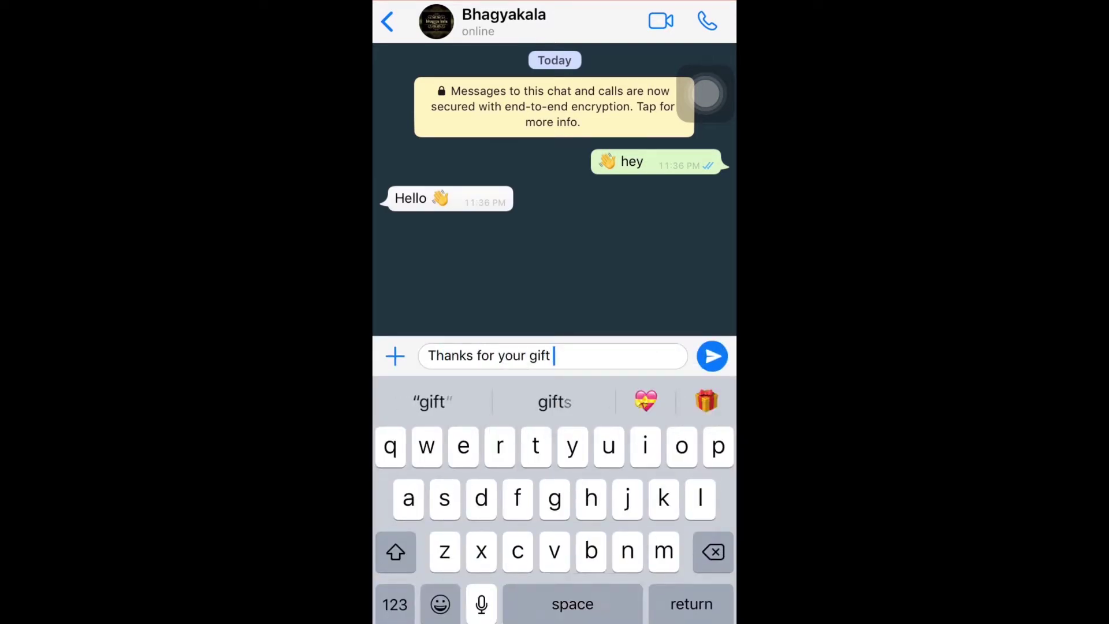
text( 🎁 it wa)
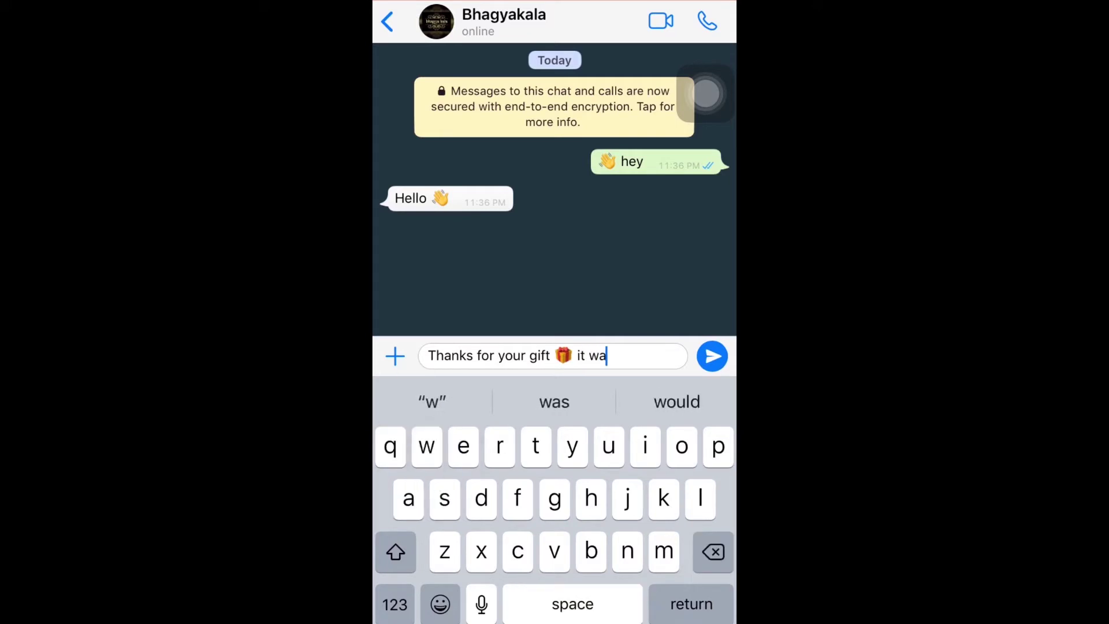
text(s great wor)
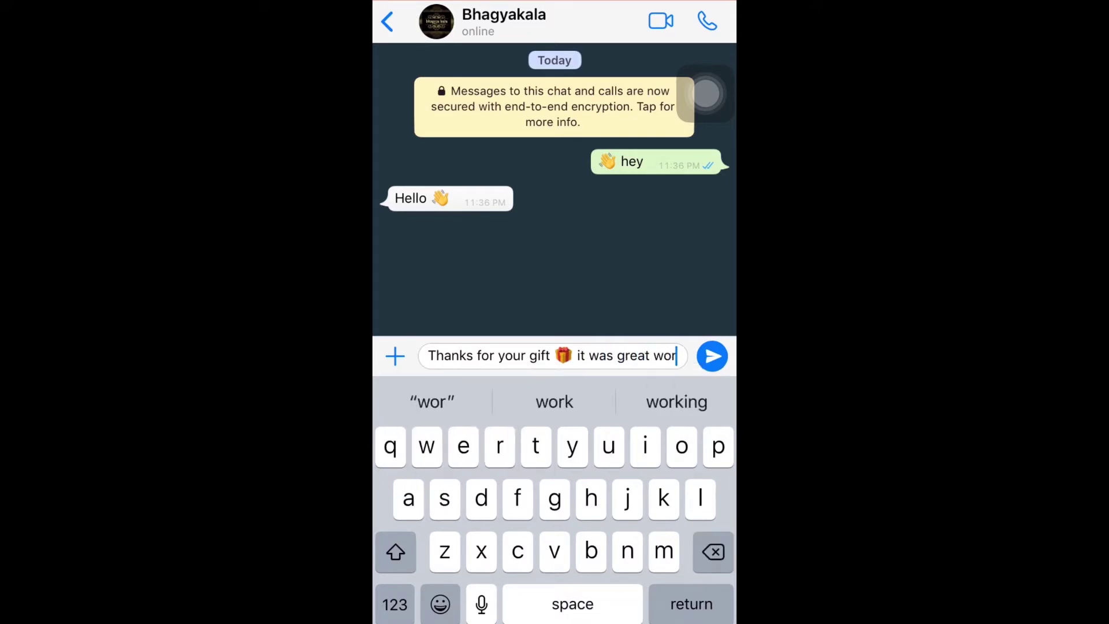
text(king for y)
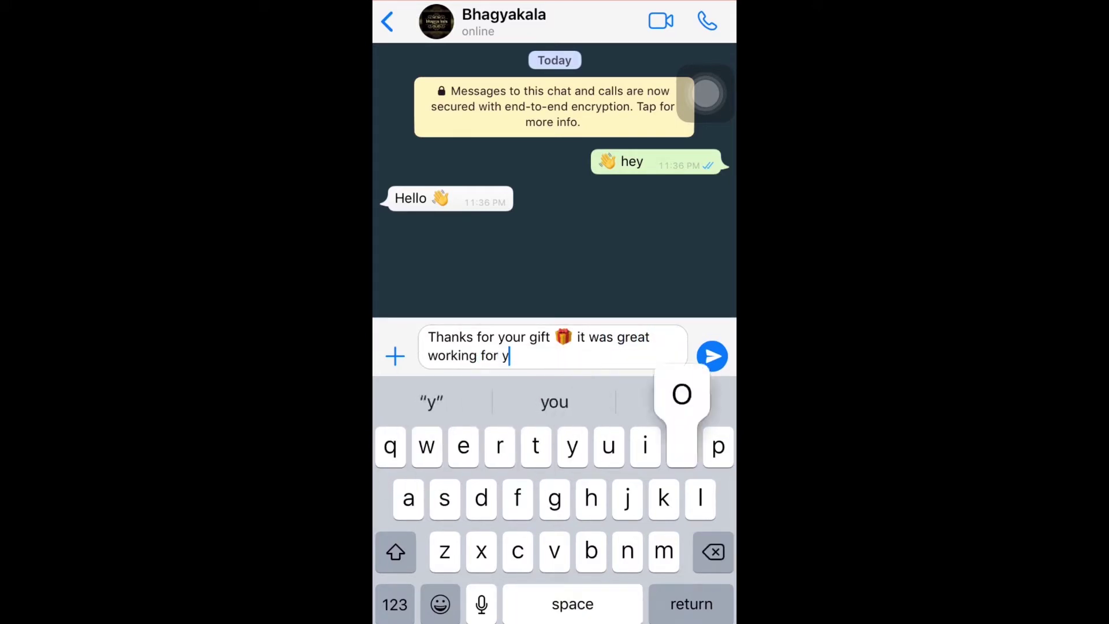
text(our prou)
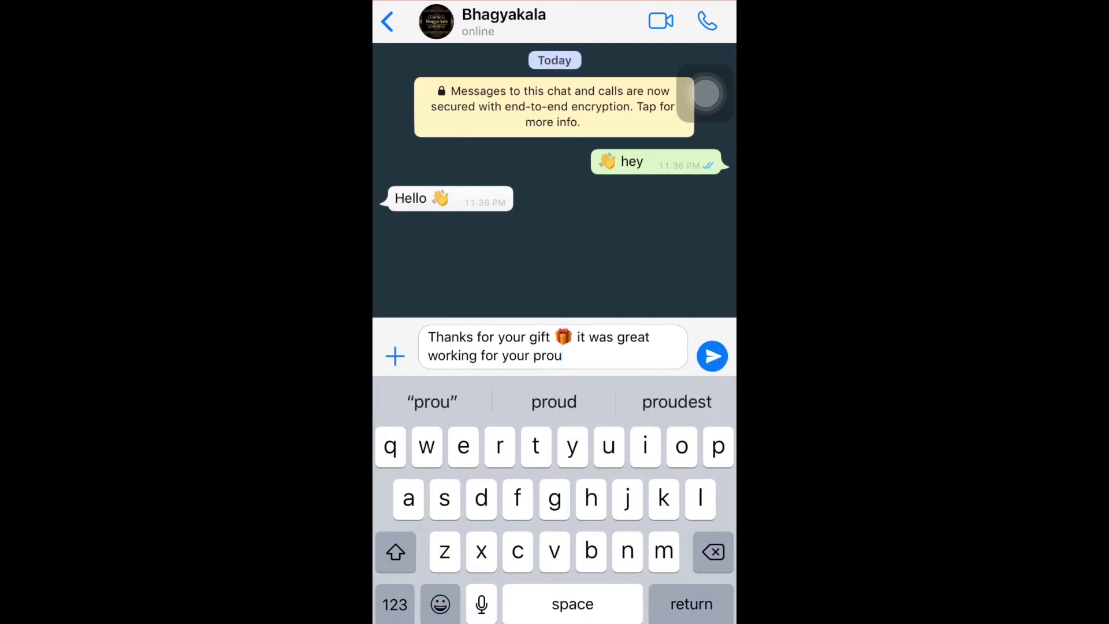
key(BackSpace)
text(duct)
click(394, 603)
text(...)
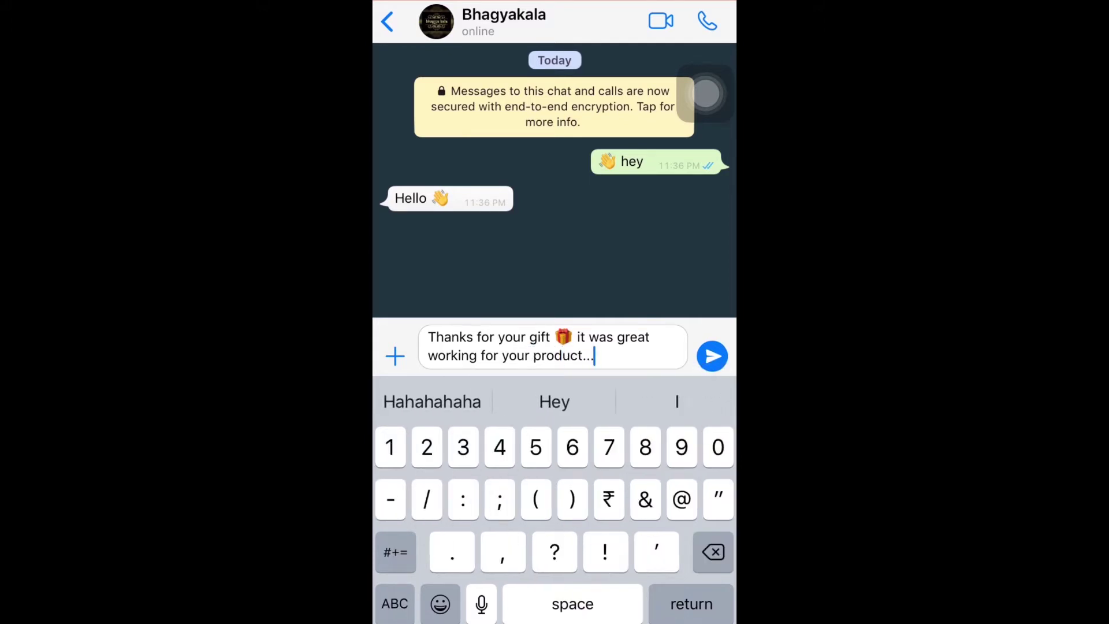
click(440, 603)
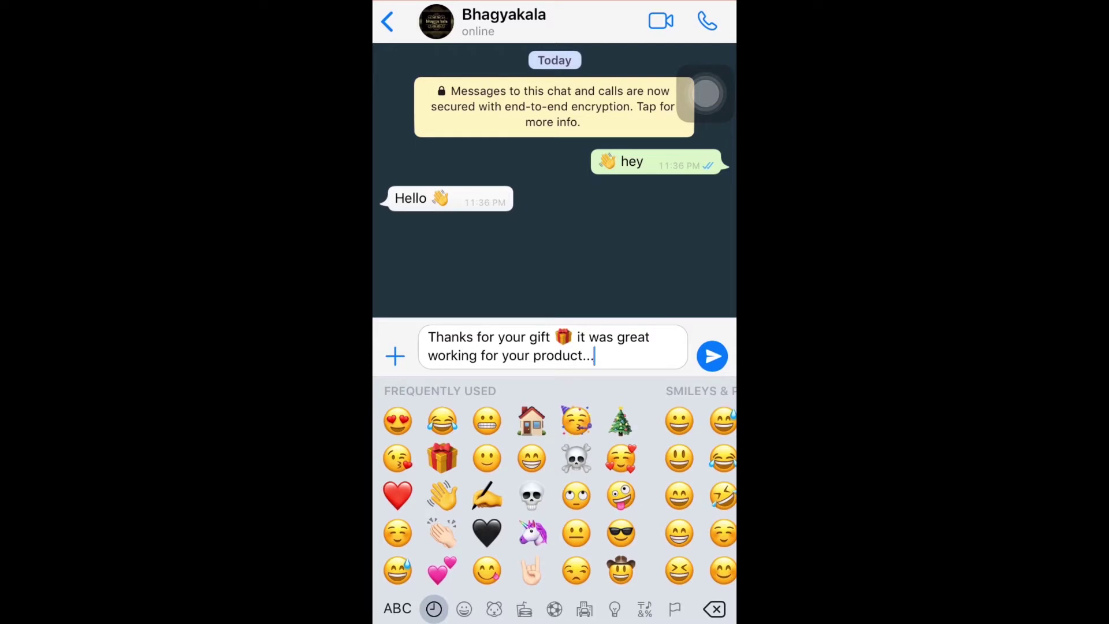
click(576, 420)
click(713, 357)
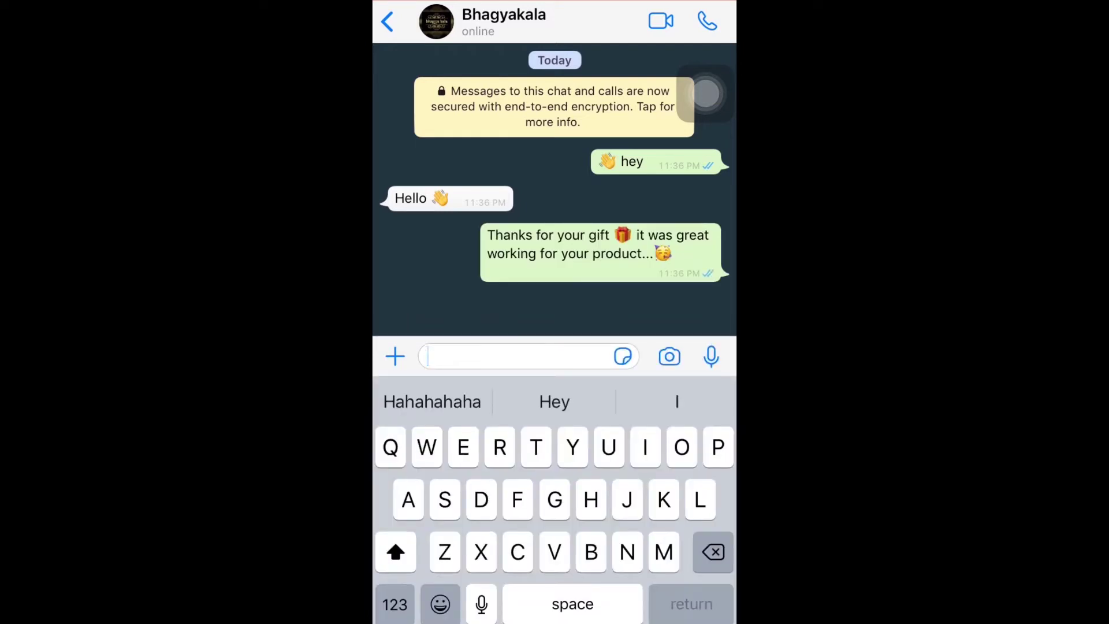
click(555, 312)
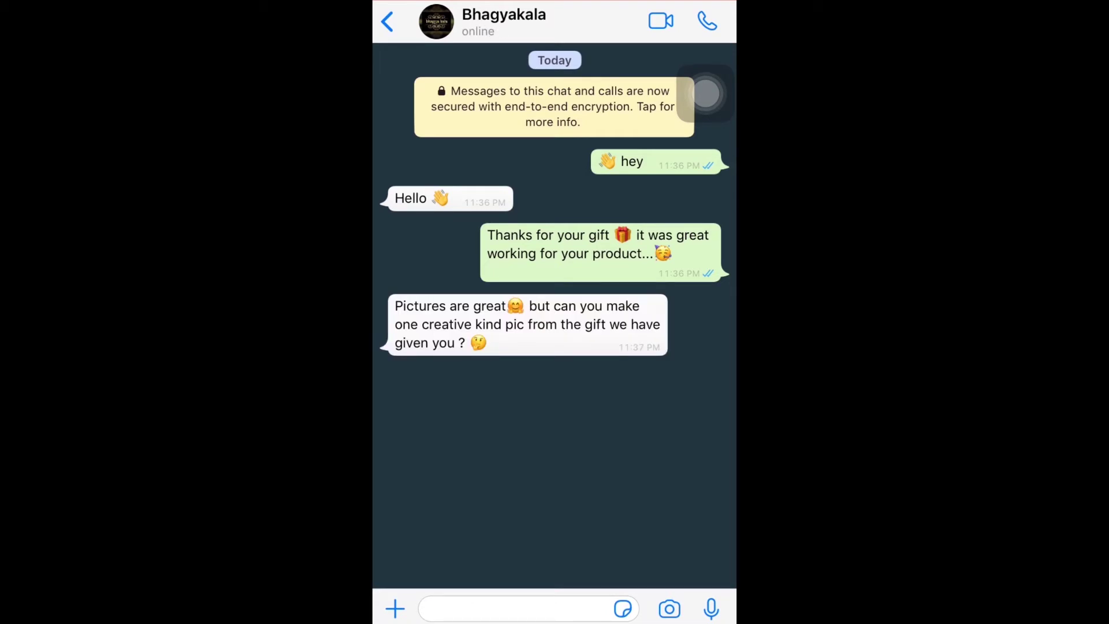
Reply 'That's actually a great idea ....'.
click(514, 608)
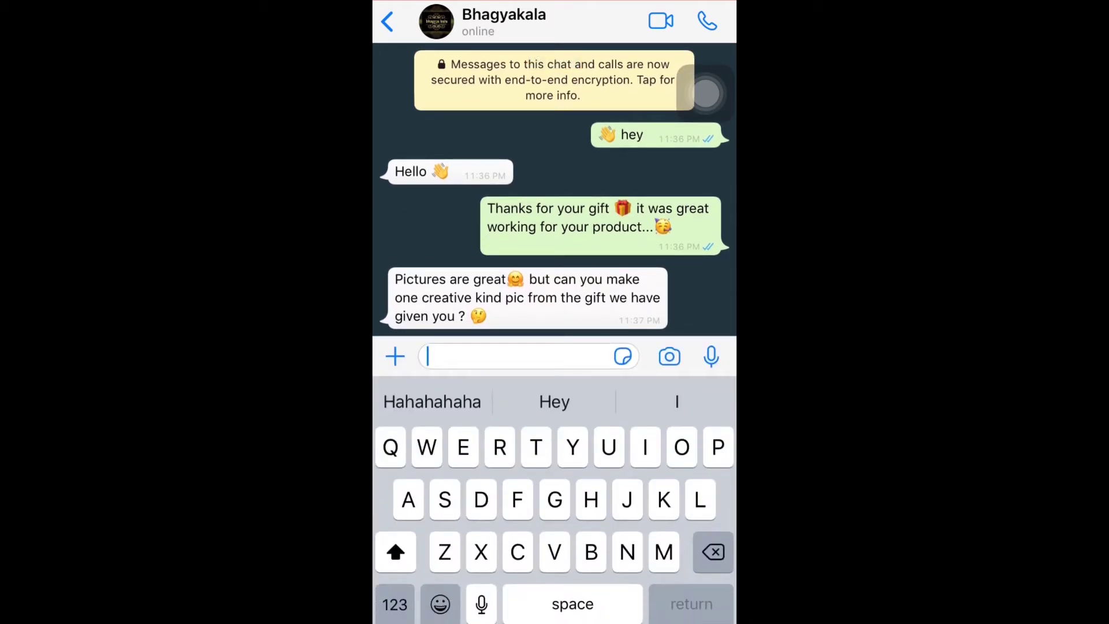
text(That’s )
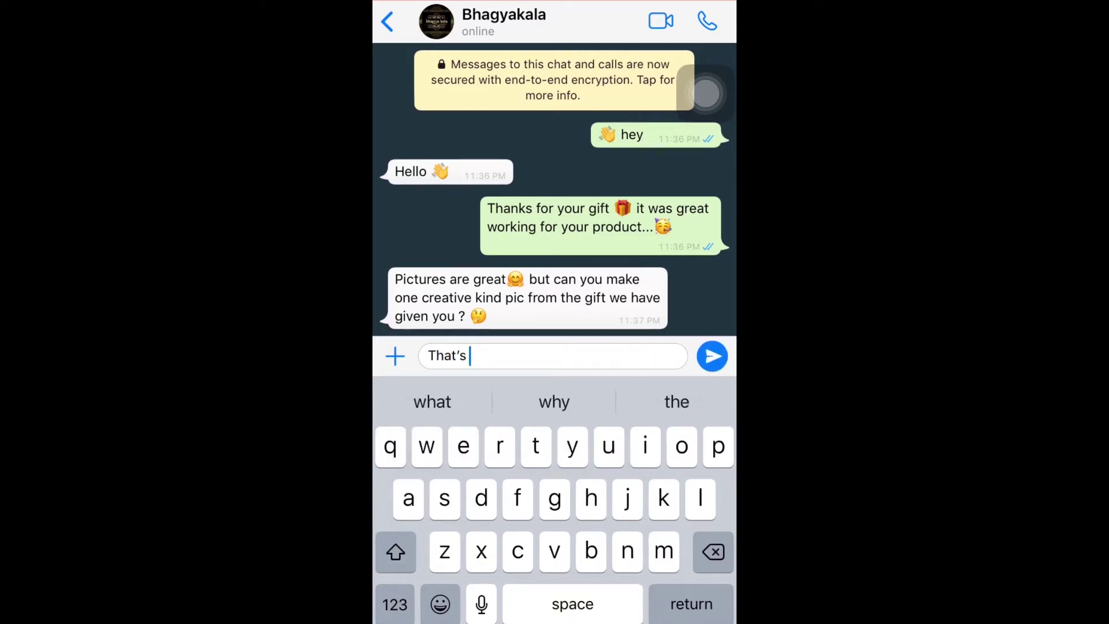
text(actually a great )
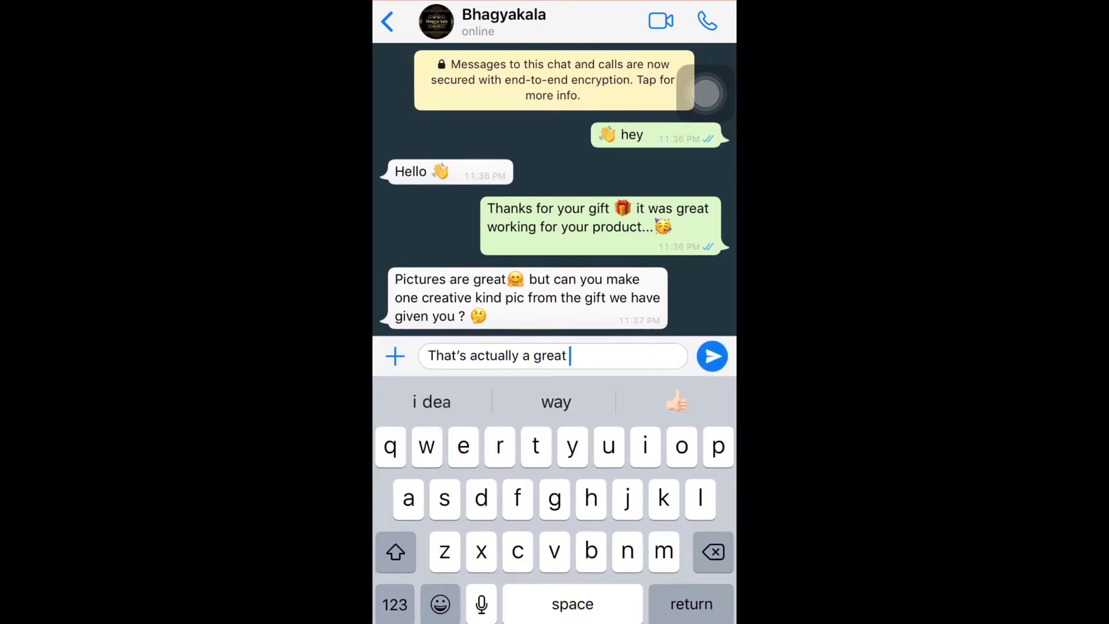
text(idea )
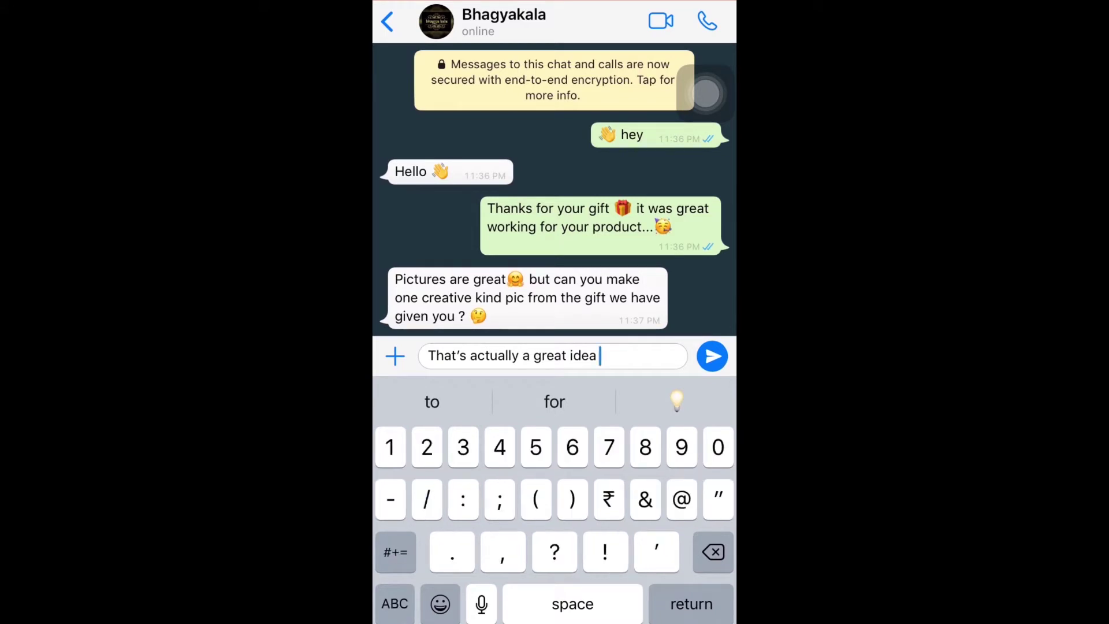
text(....)
click(712, 357)
Send the follow-up message 'Chalo lets make it than ....'.
text(Chalo l)
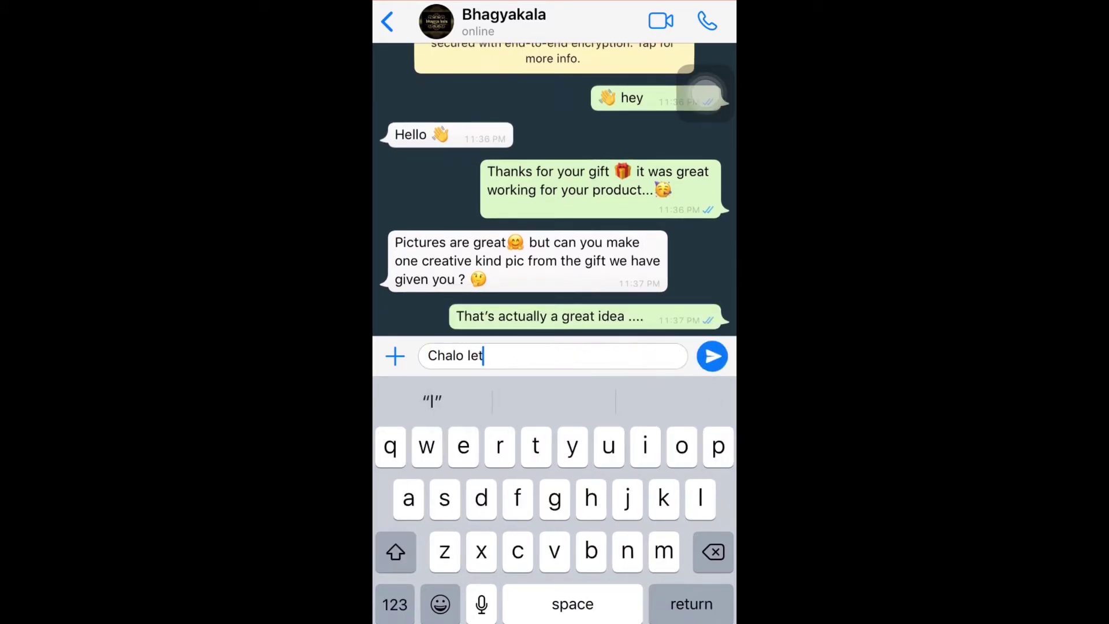
text(et)
click(394, 604)
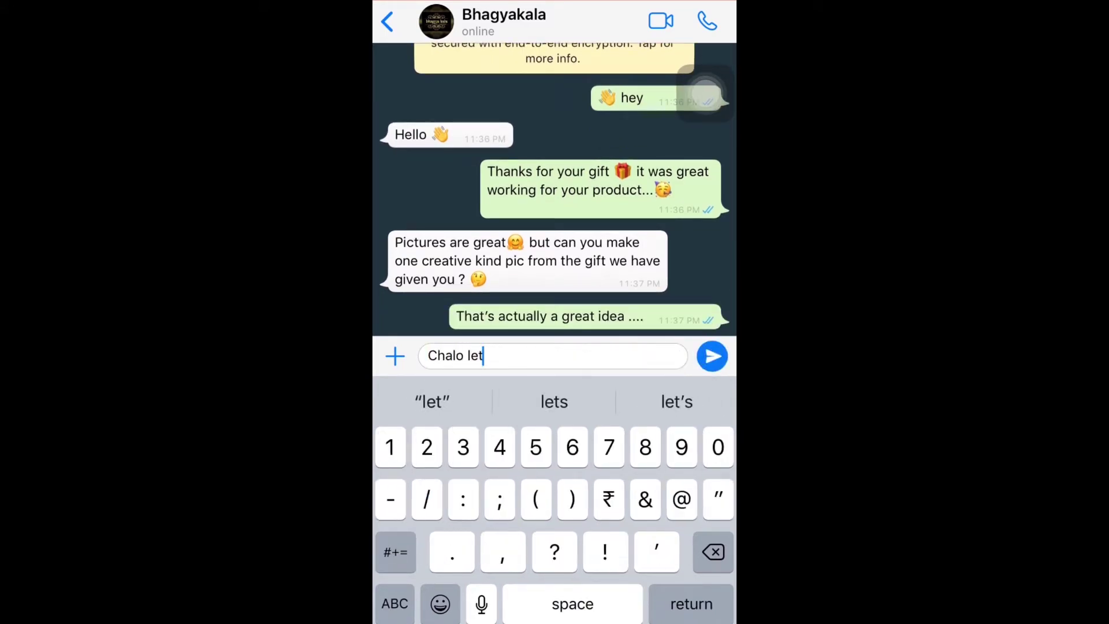
text(s make it than)
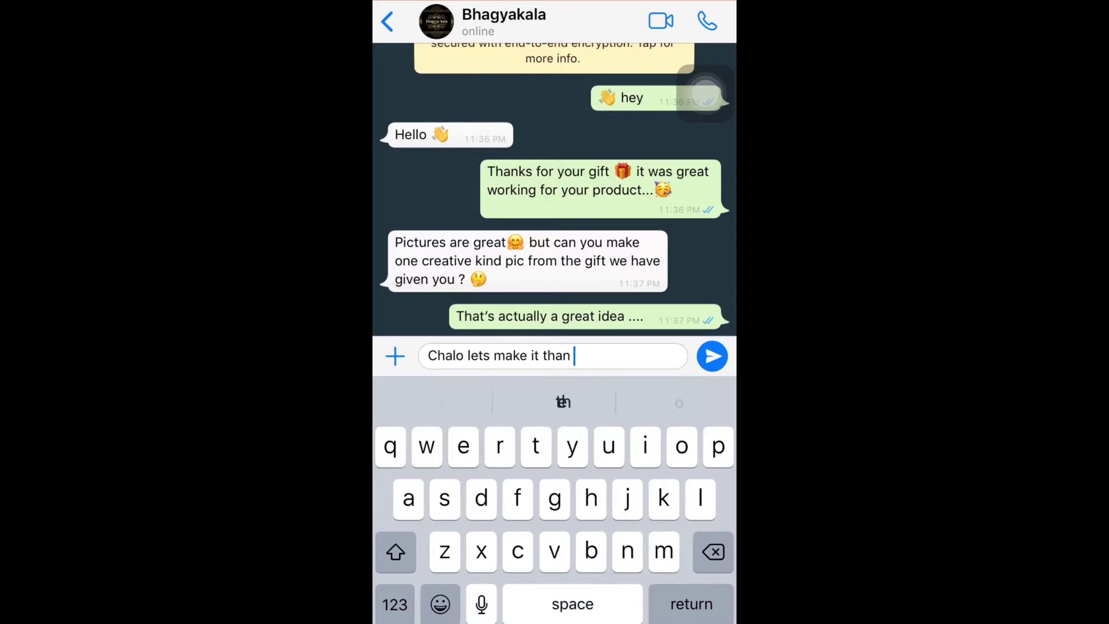
click(394, 604)
text(....)
click(712, 356)
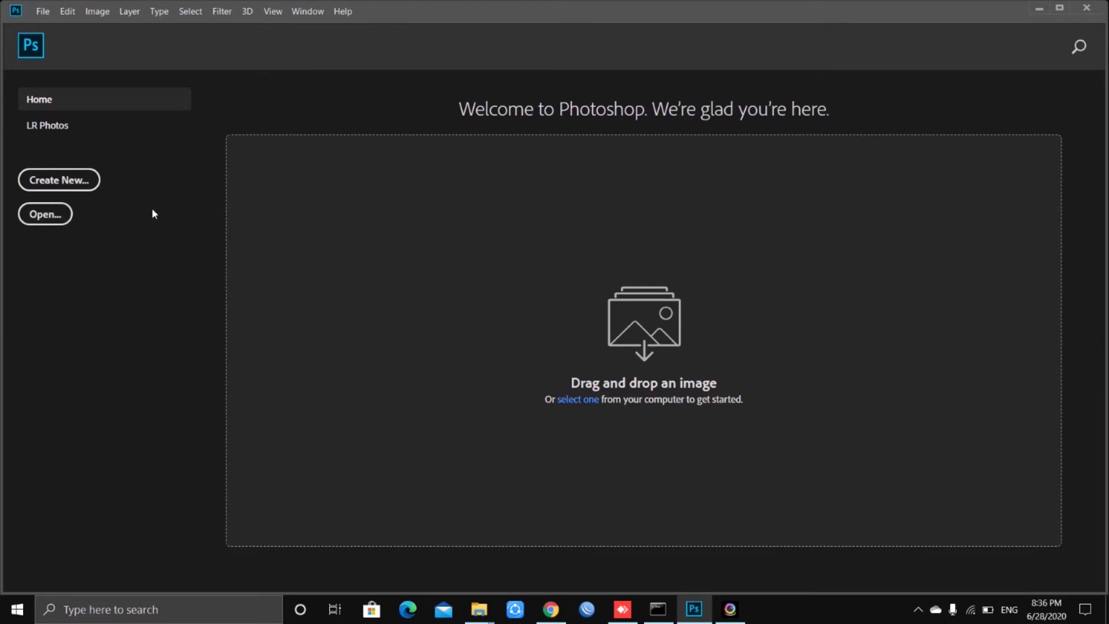
Open the hands photo and the virus image together, showing the IMG_0590 hands photo.
drag(350, 239, 134, 104)
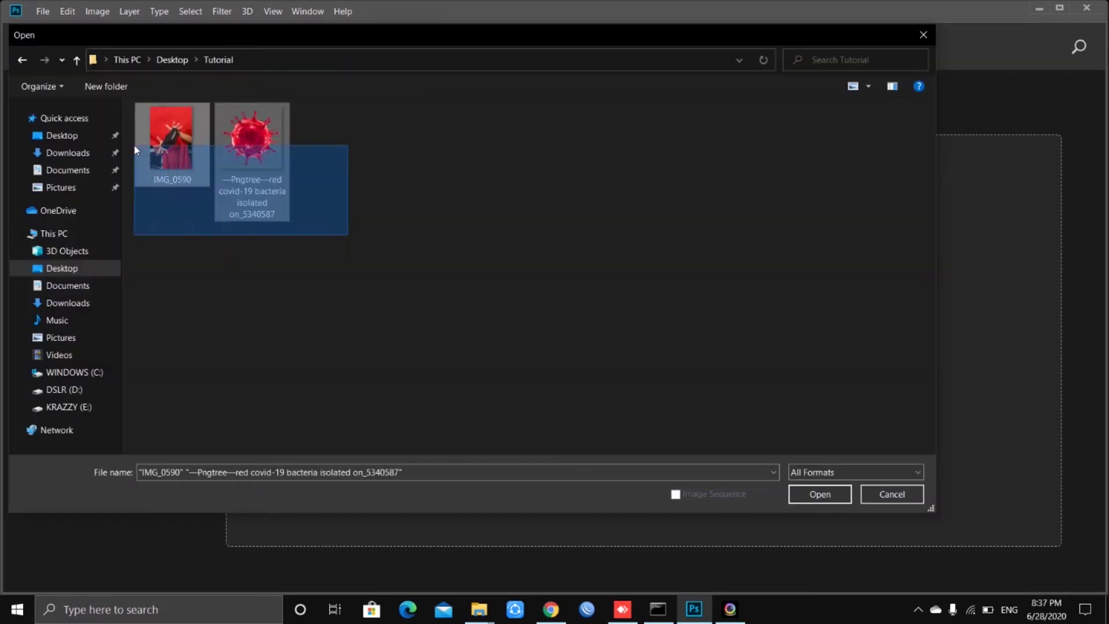
click(814, 496)
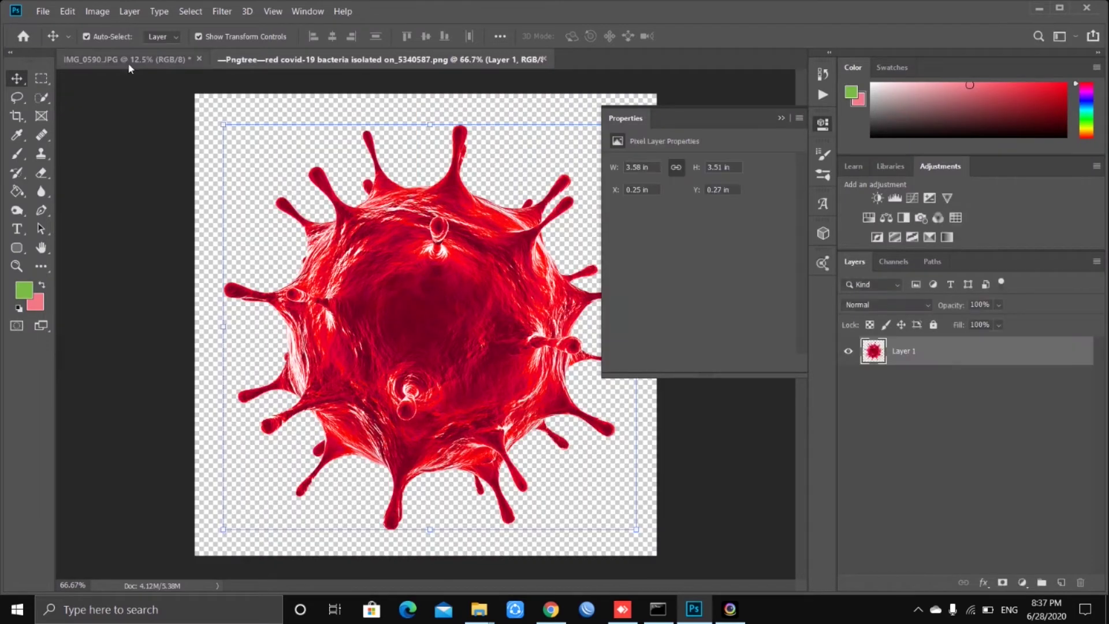
click(124, 59)
click(781, 118)
Duplicate the Background as layer edit1 and unlock the original as Layer 0.
right_click(906, 353)
click(943, 382)
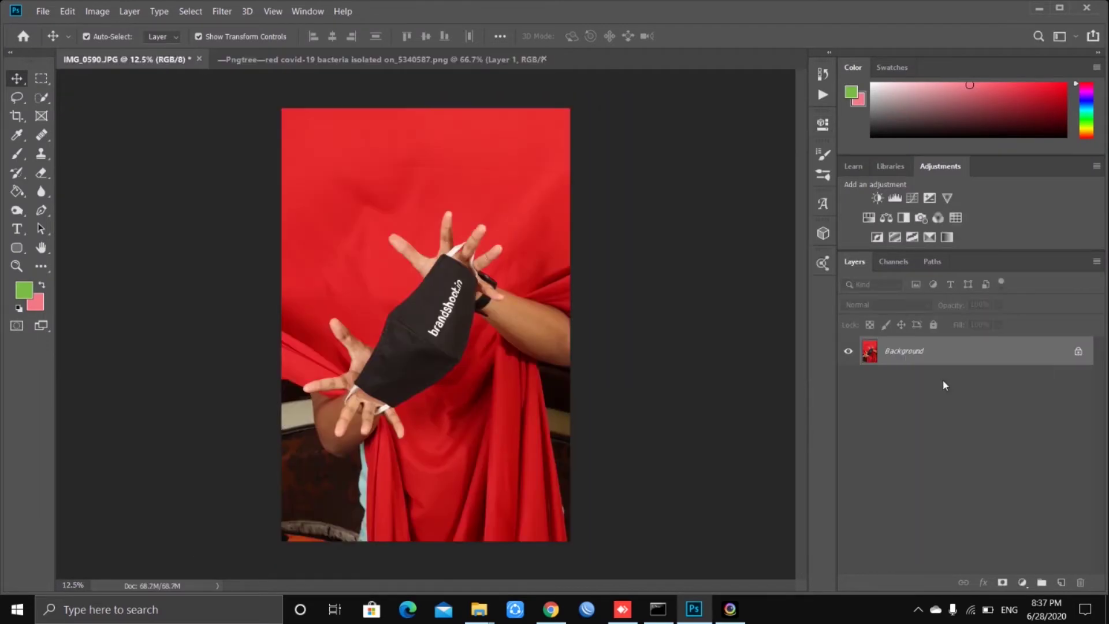
text(edit1)
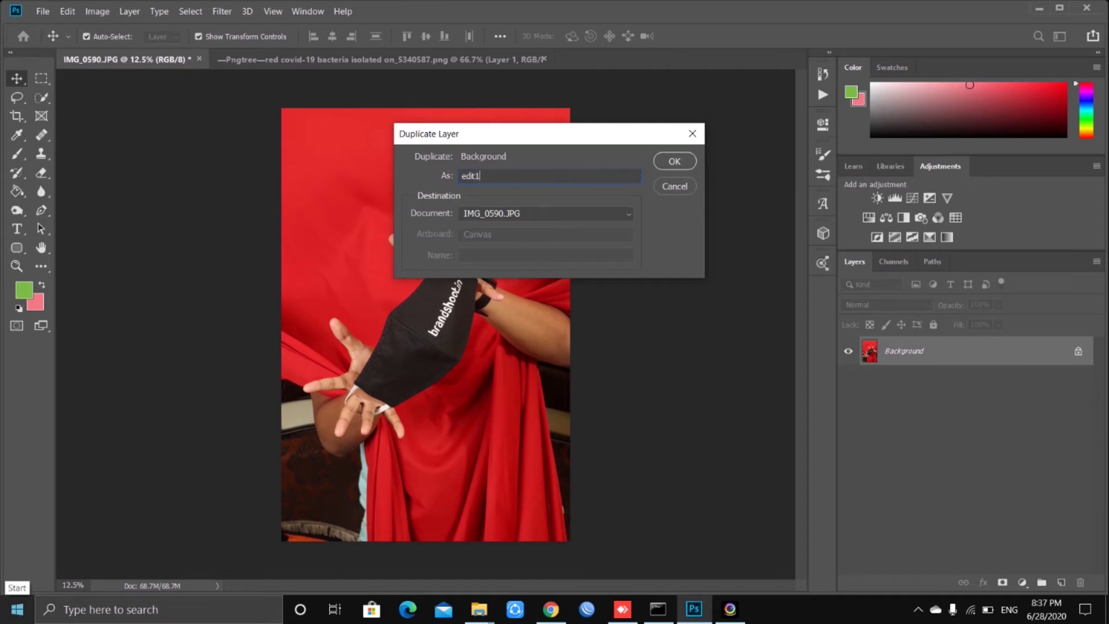
key(Return)
click(1078, 380)
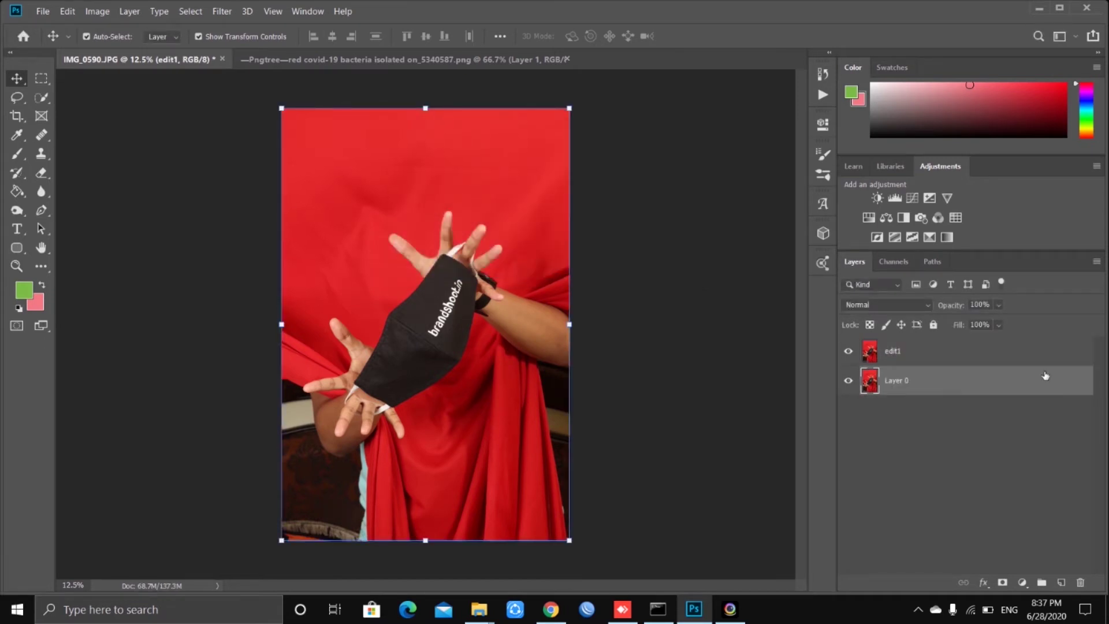
double_click(1045, 376)
click(1091, 80)
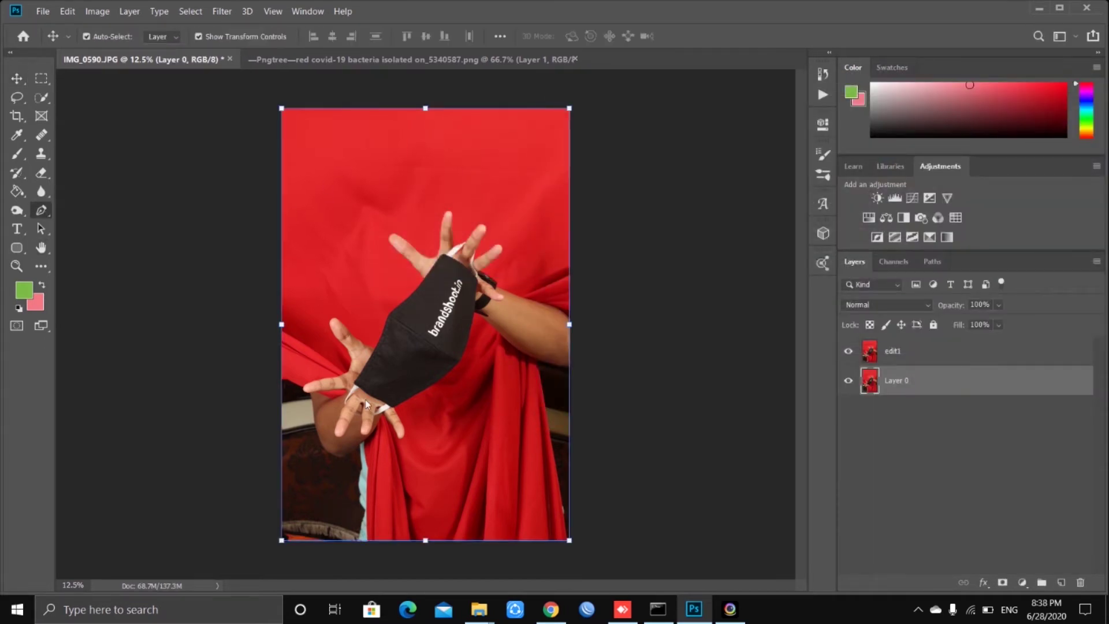
On edit1, start a Pen path along the mask's edge up to the thumb.
key(p)
scroll(420, 287, up, 3)
scroll(420, 287, up, 2)
scroll(420, 287, down, 3)
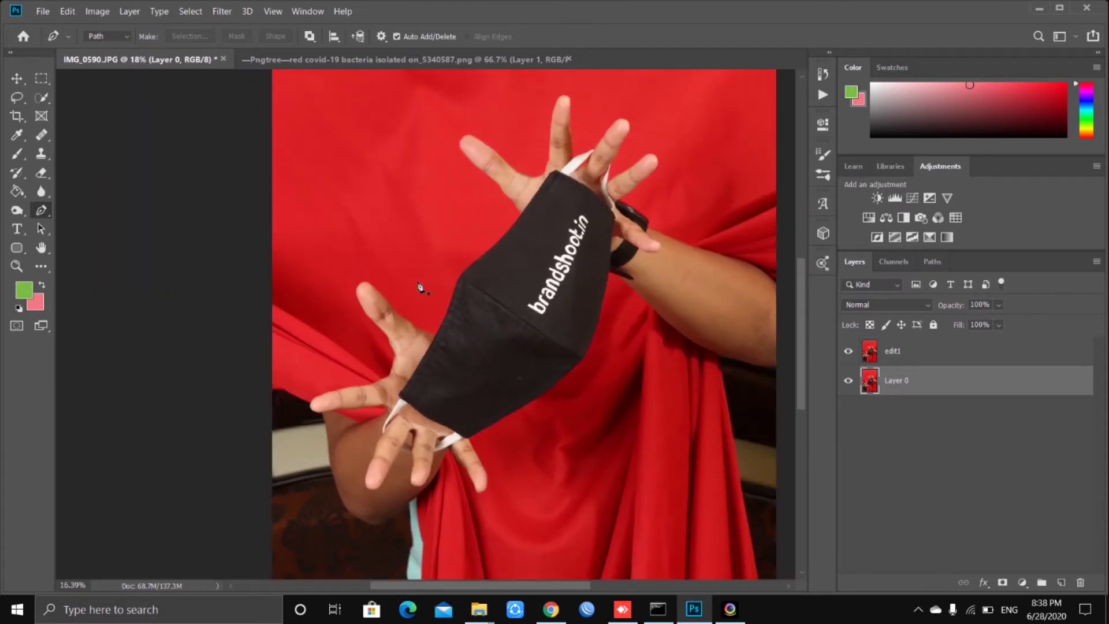
scroll(420, 287, up, 3)
scroll(375, 363, up, 3)
click(965, 358)
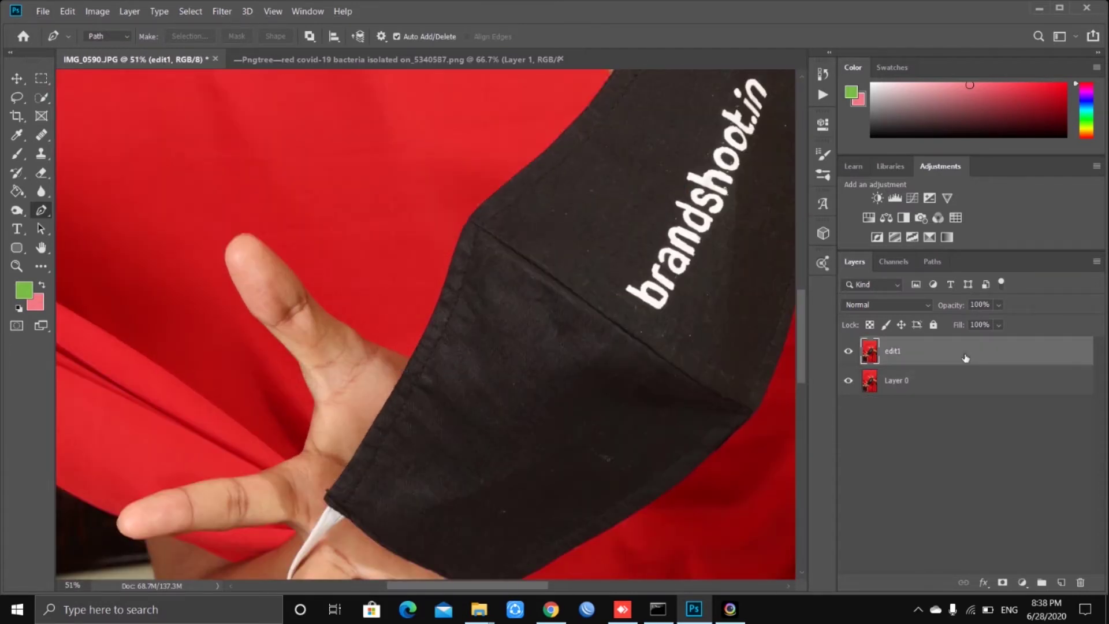
click(413, 354)
scroll(537, 166, up, 2)
scroll(578, 179, up, 1)
click(613, 190)
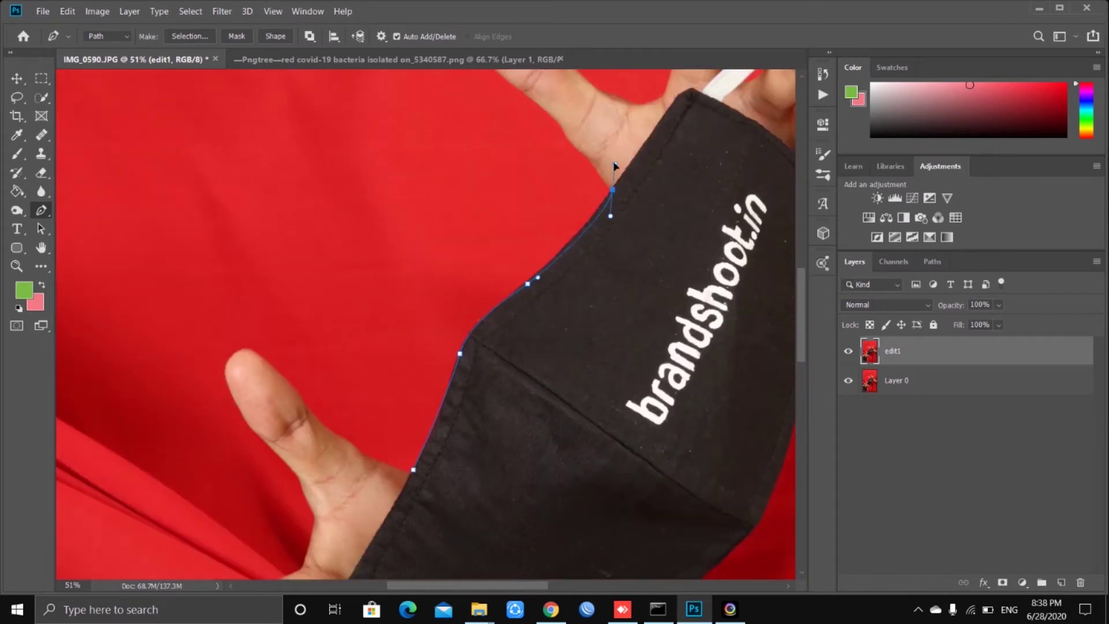
scroll(618, 167, up, 3)
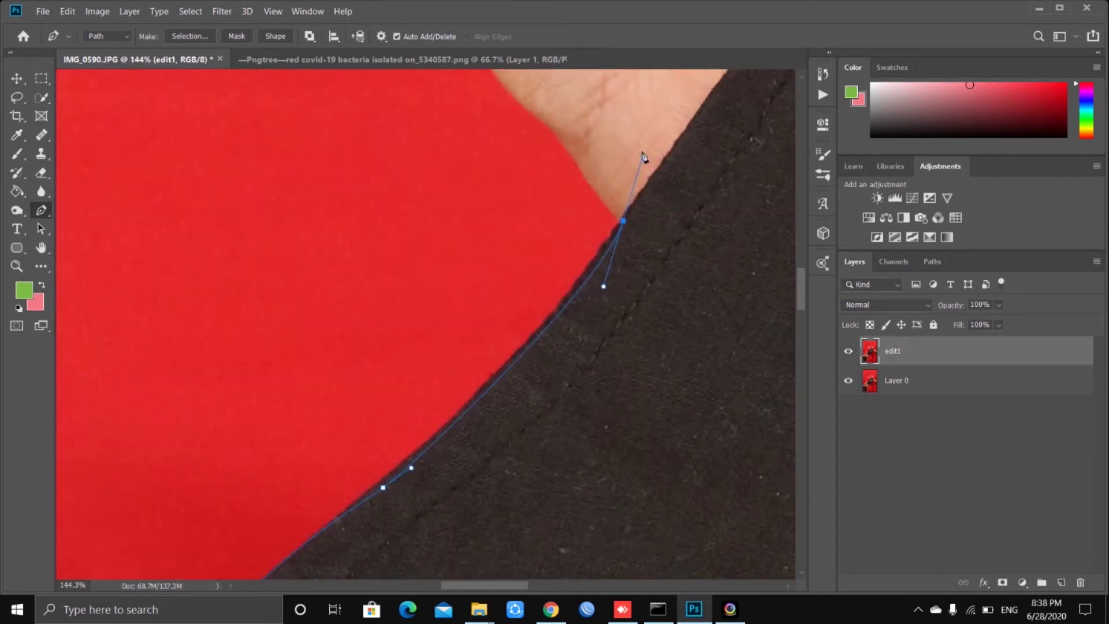
click(536, 114)
scroll(524, 215, up, 3)
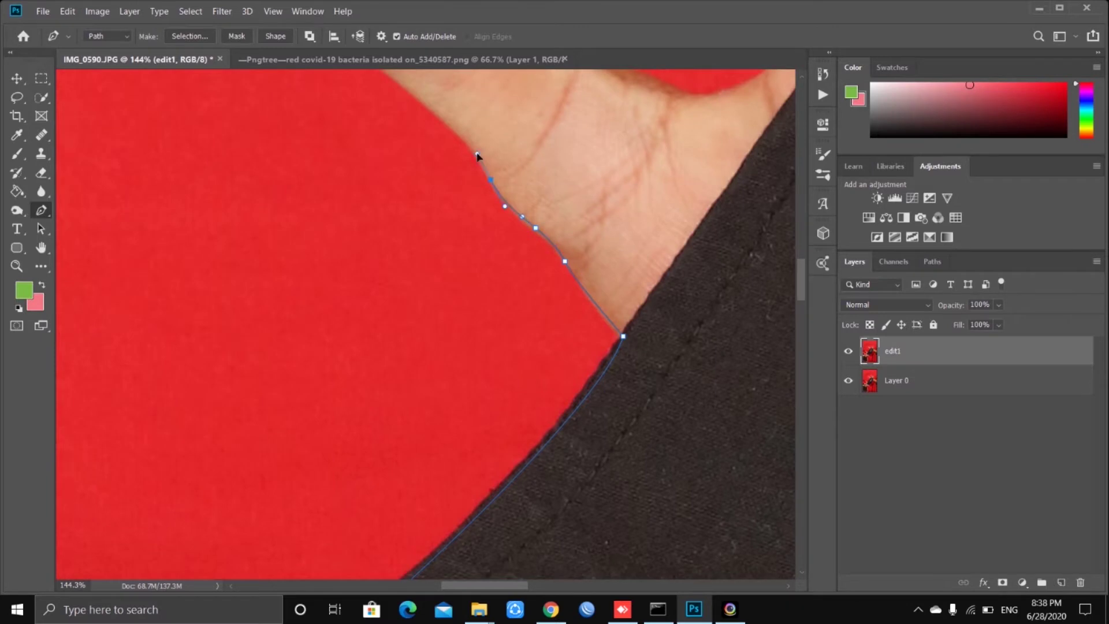
scroll(434, 163, up, 2)
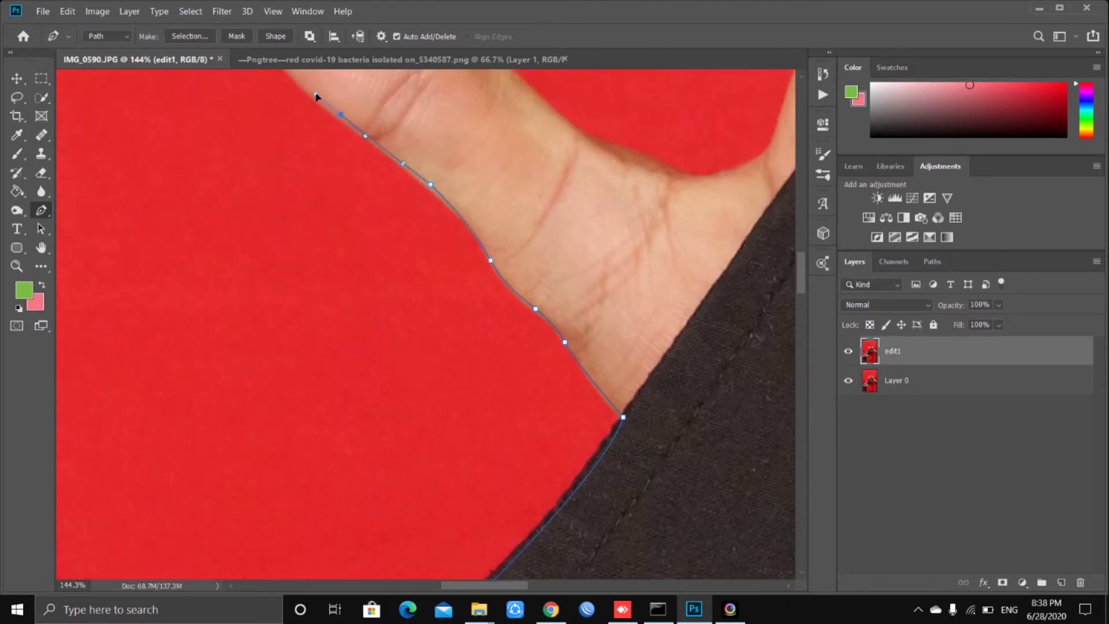
scroll(323, 231, up, 3)
drag(214, 119, 197, 81)
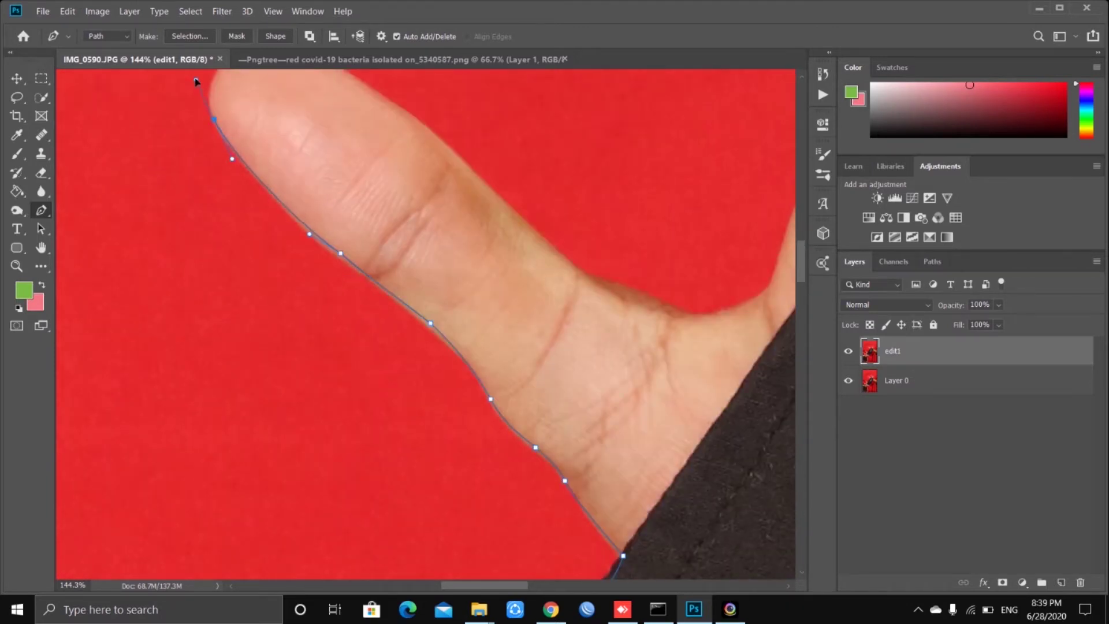
scroll(251, 192, up, 3)
drag(258, 166, 281, 145)
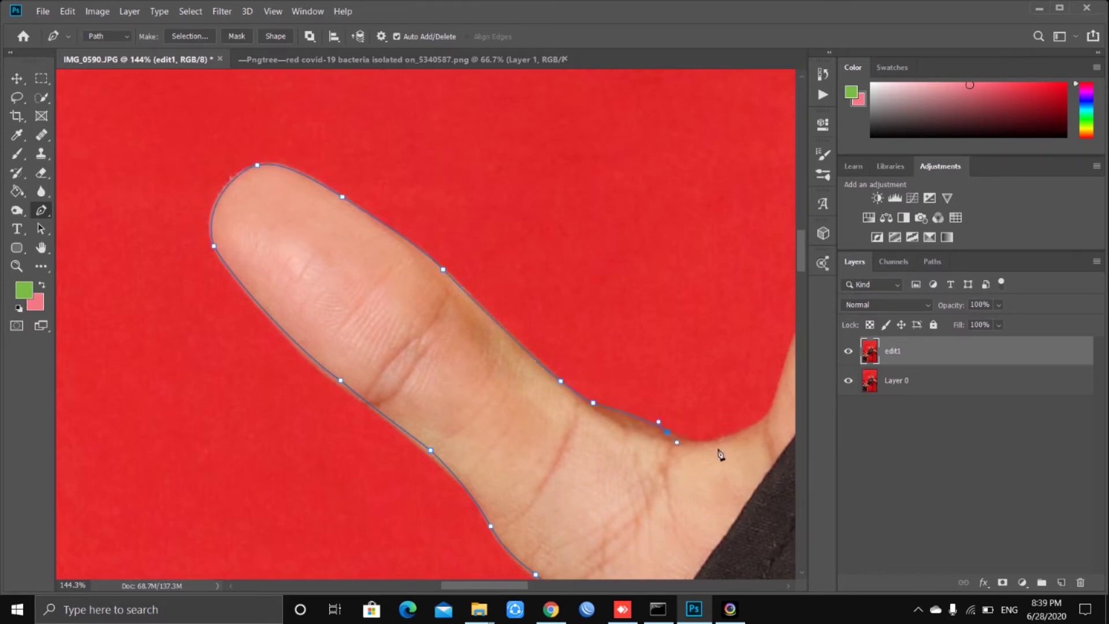
Finish the path around thumb, white strap and fingertip, then mask edit1 to it.
drag(794, 381, 759, 381)
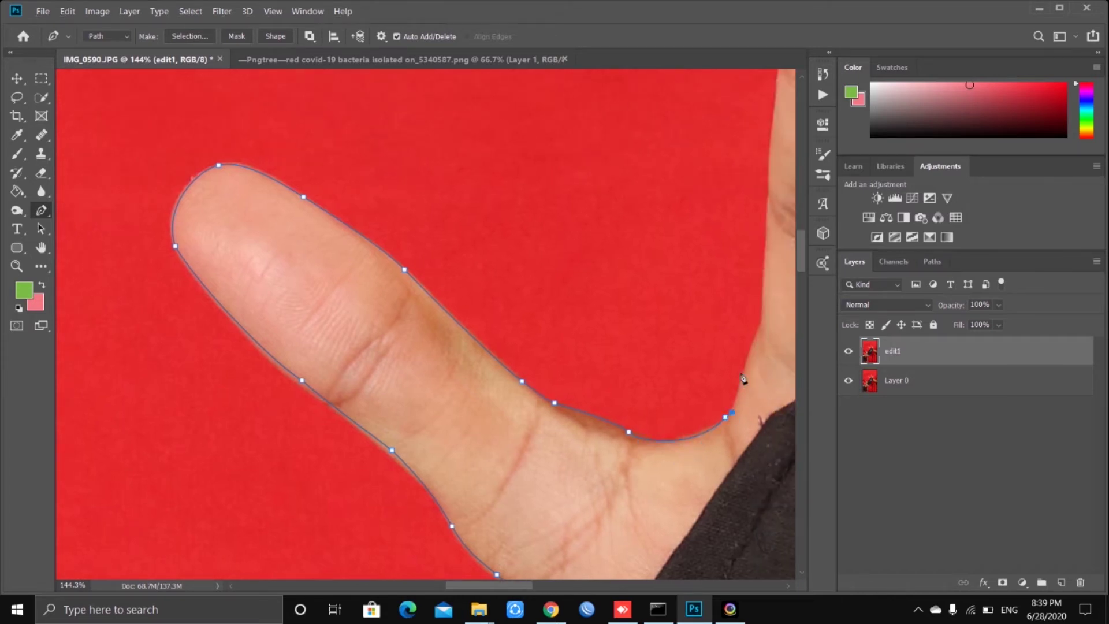
scroll(768, 317, right, 3)
scroll(661, 376, down, 1)
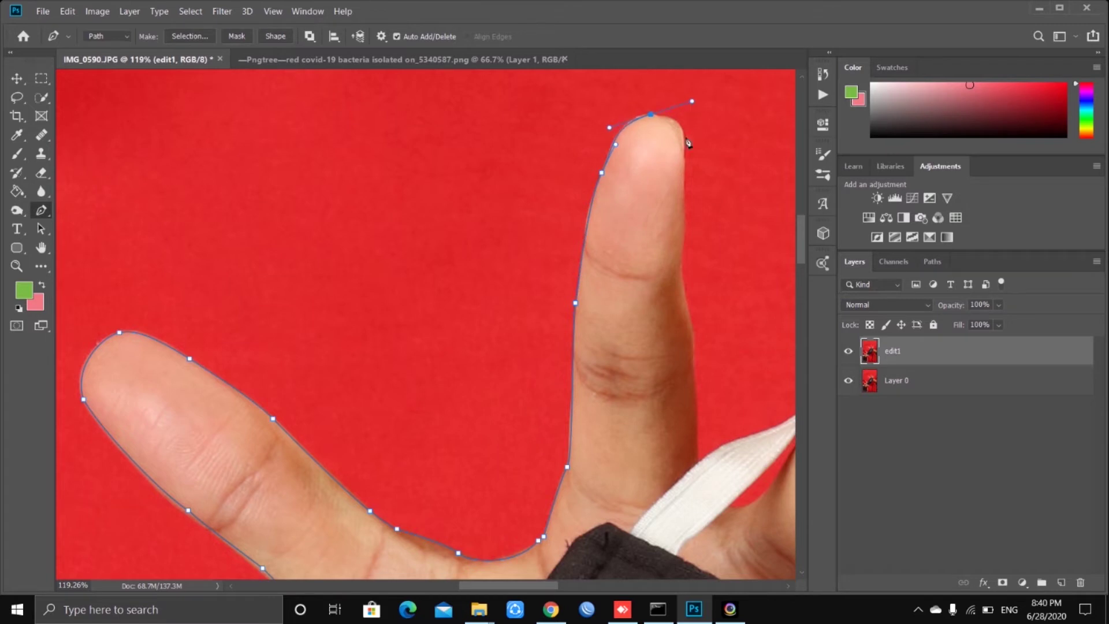
key(ctrl+z)
click(699, 456)
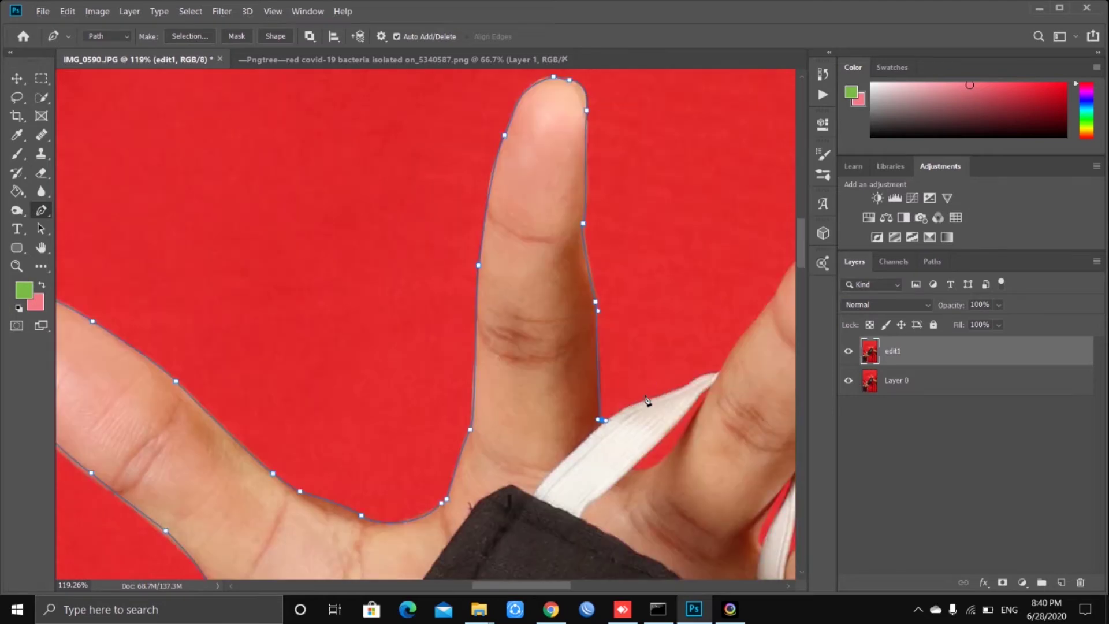
drag(751, 342, 562, 426)
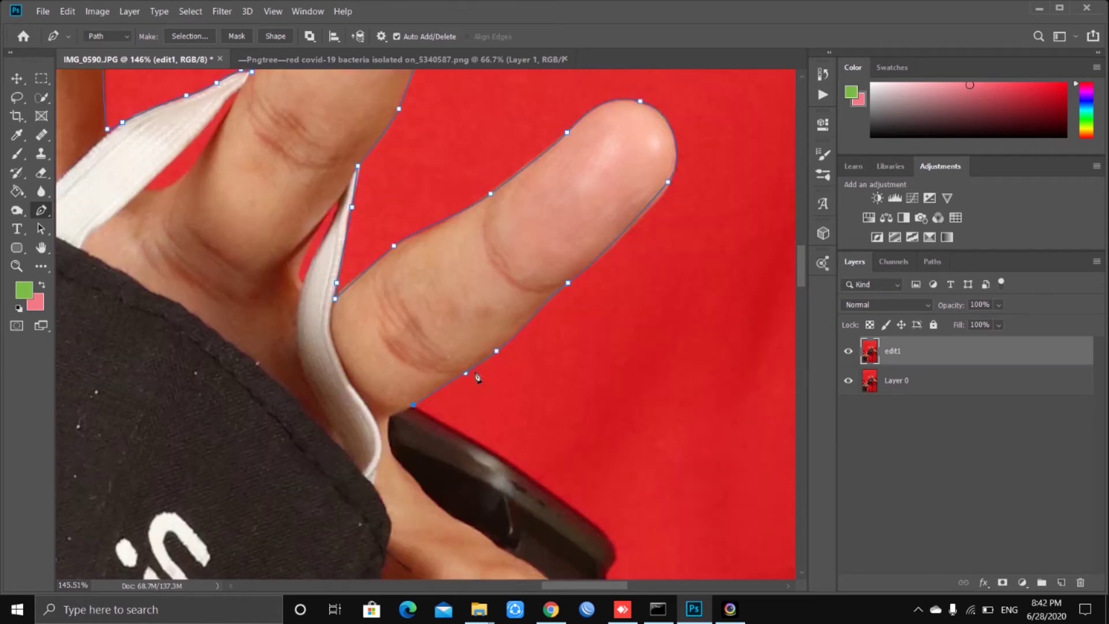
drag(542, 426, 576, 404)
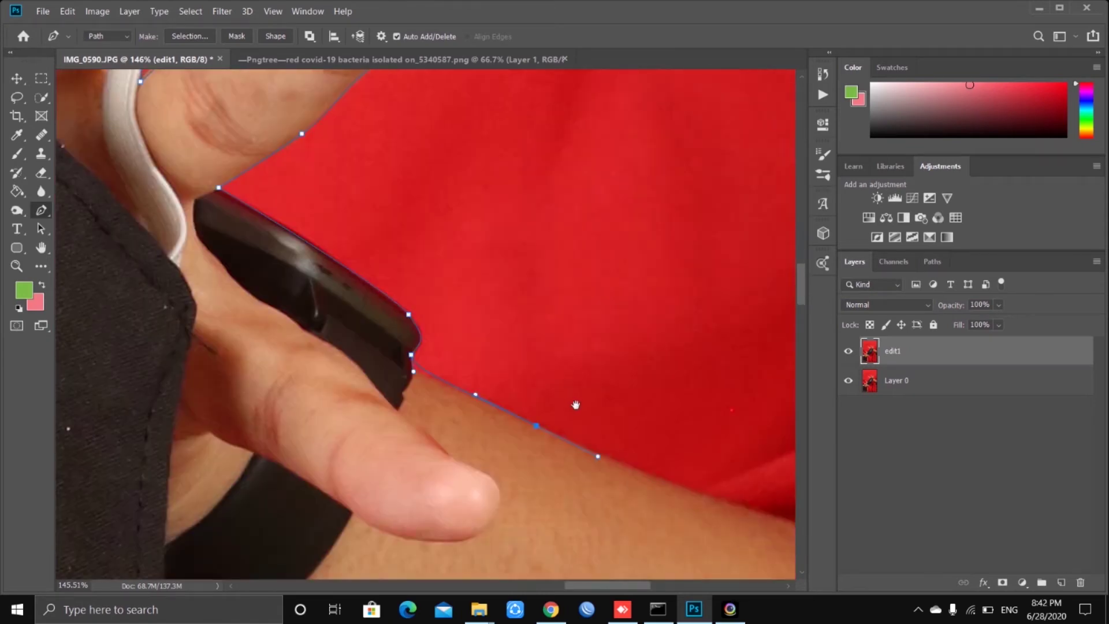
scroll(576, 405, down, 3)
scroll(612, 414, down, 2)
scroll(664, 425, down, 2)
scroll(729, 440, down, 1)
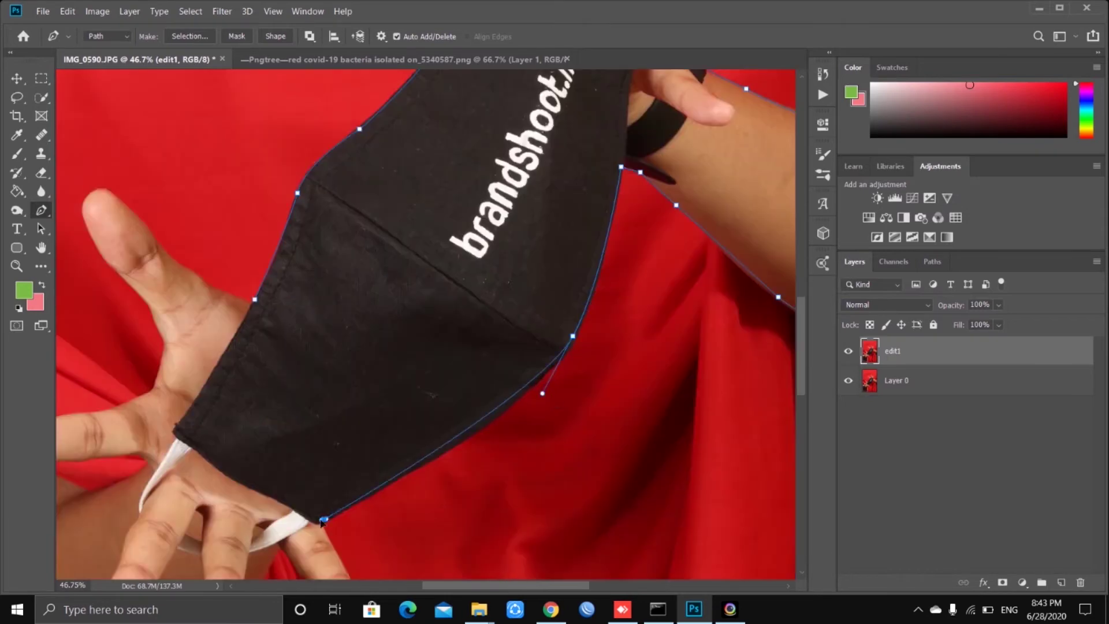
scroll(321, 523, up, 3)
scroll(413, 469, down, 2)
drag(365, 492, 413, 516)
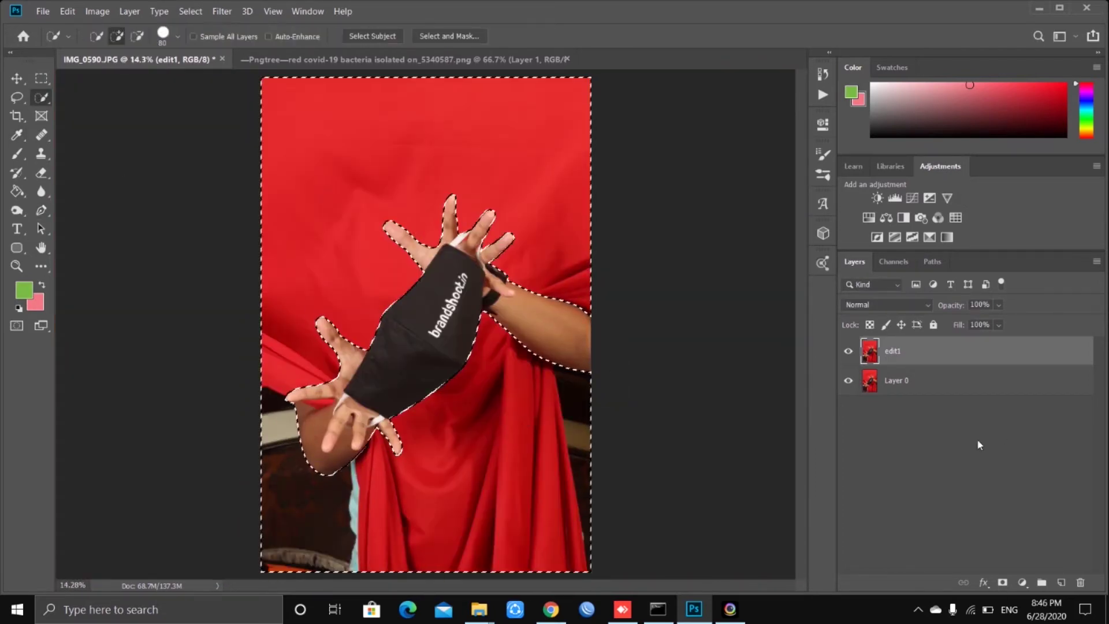
right_click(896, 351)
click(941, 411)
Hide Layer 0, select the red sliver by the lower hand, and brush it off the mask.
click(848, 381)
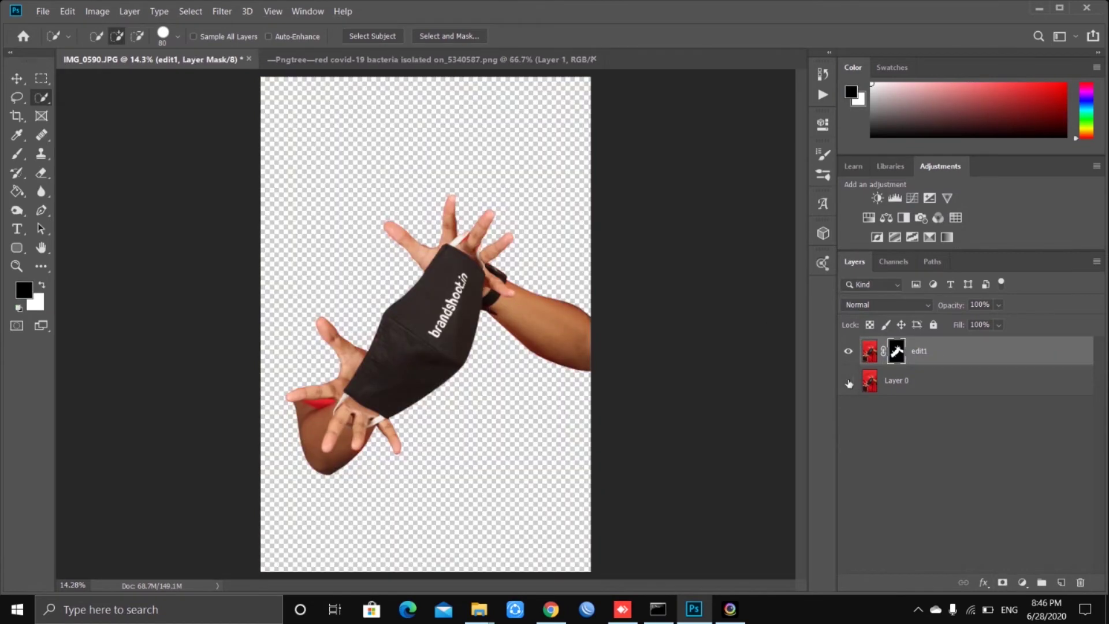
scroll(362, 286, up, 1)
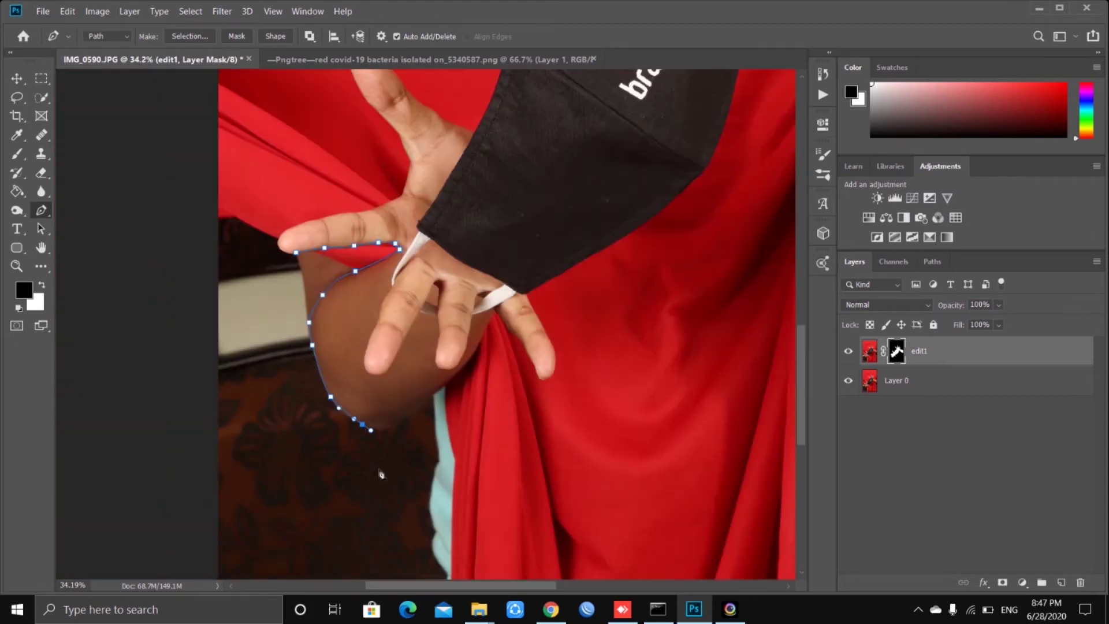
click(168, 526)
click(182, 329)
click(296, 252)
right_click(277, 278)
click(353, 336)
key(b)
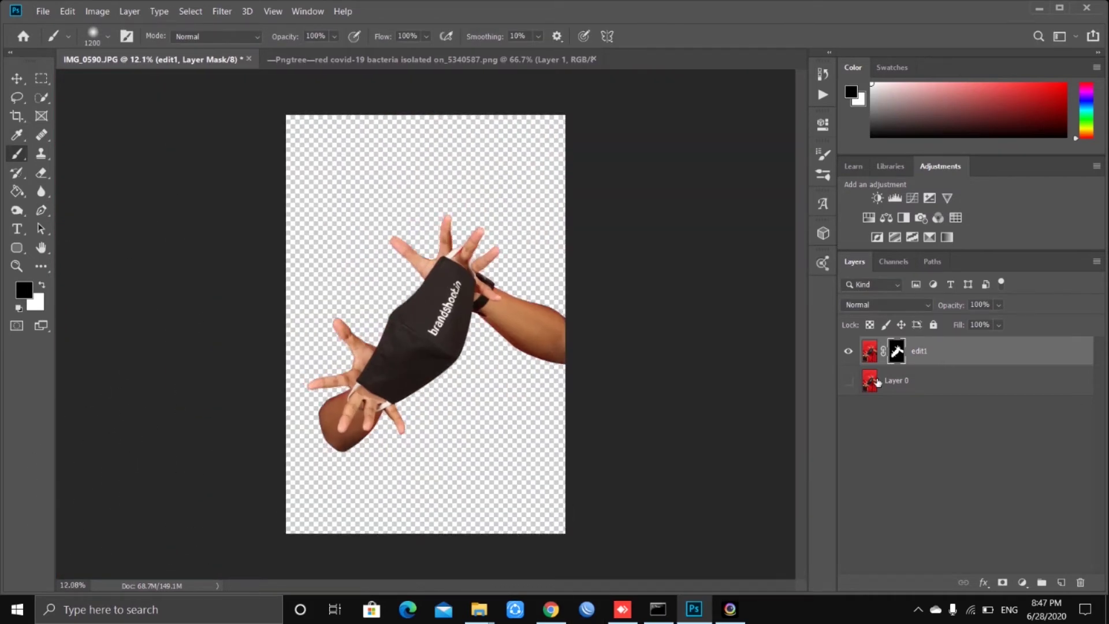
click(849, 380)
click(848, 380)
click(431, 59)
click(150, 59)
Add Layer 1 beneath edit1 and fill it with solid red.
click(1061, 583)
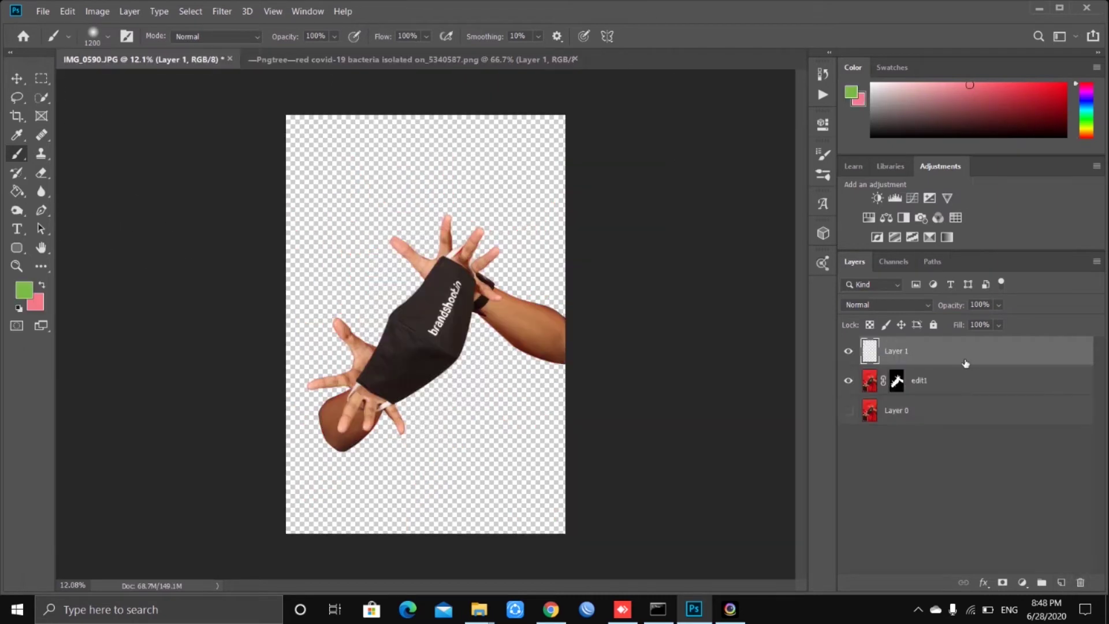
drag(895, 350, 895, 378)
click(849, 410)
click(17, 191)
key(x)
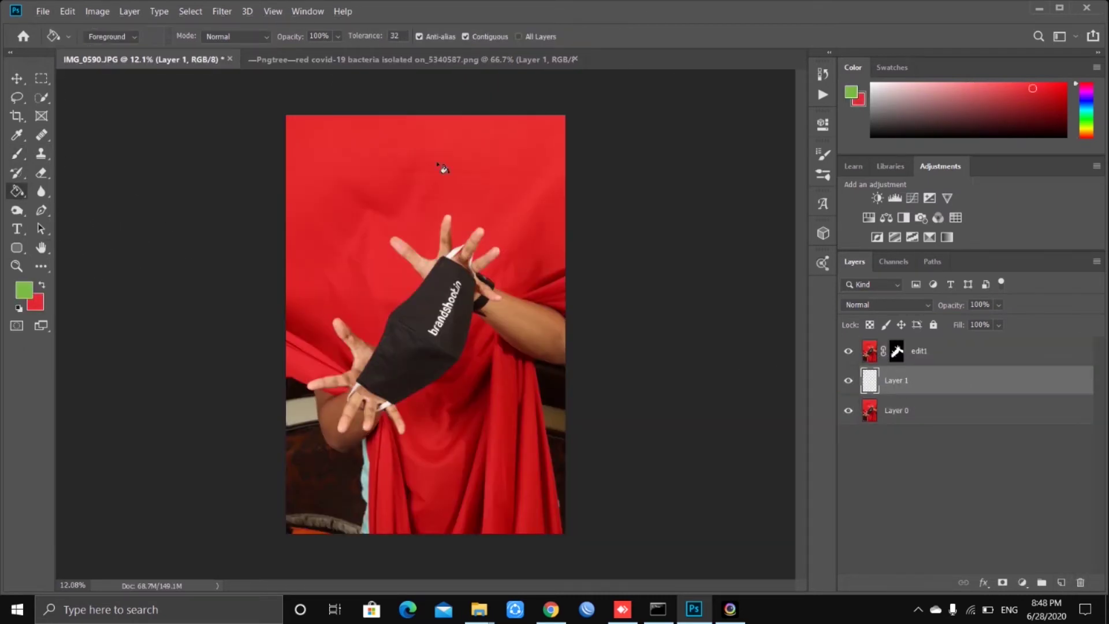
click(440, 169)
scroll(362, 263, up, 2)
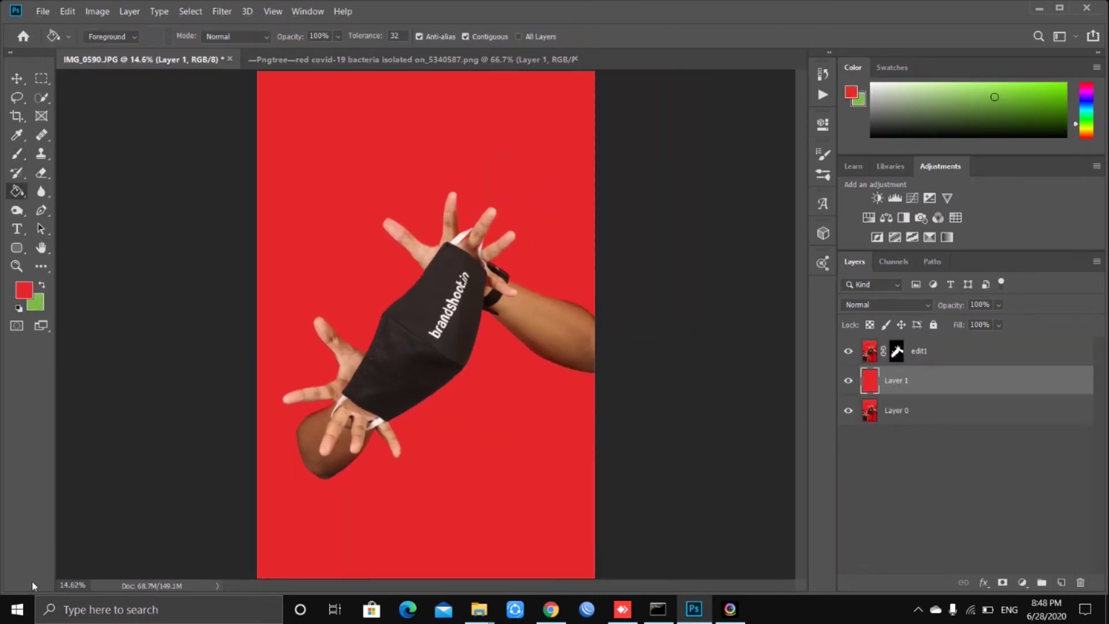
Outline the excess along the right arm and paint it black on edit1's mask.
click(902, 350)
scroll(543, 283, up, 3)
key(p)
click(681, 349)
click(732, 389)
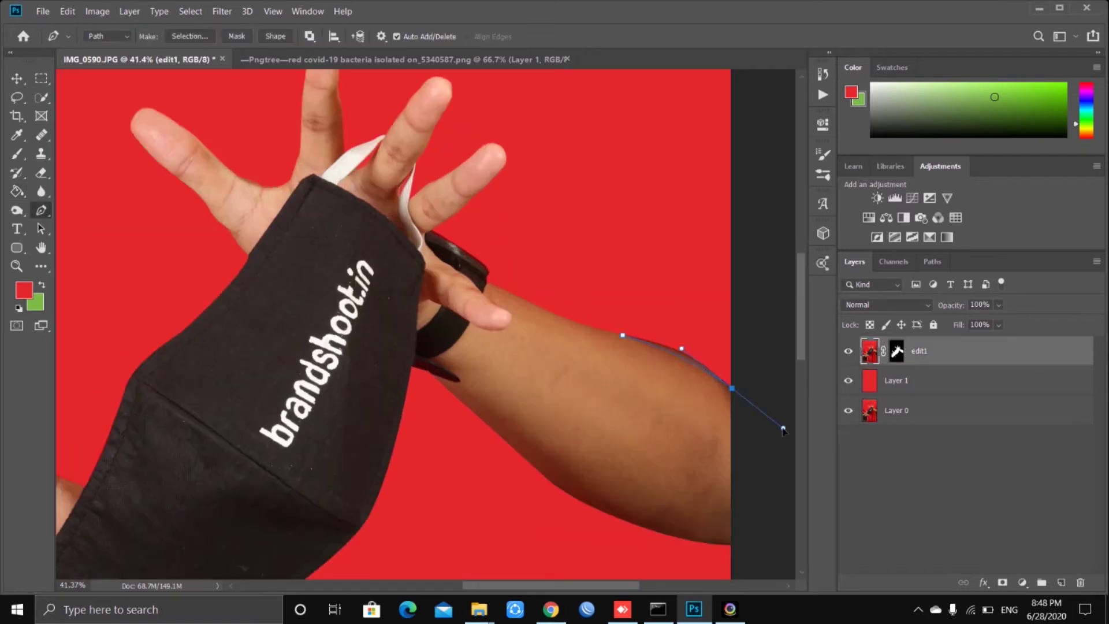
right_click(625, 340)
click(654, 398)
key(Return)
key(b)
key(d)
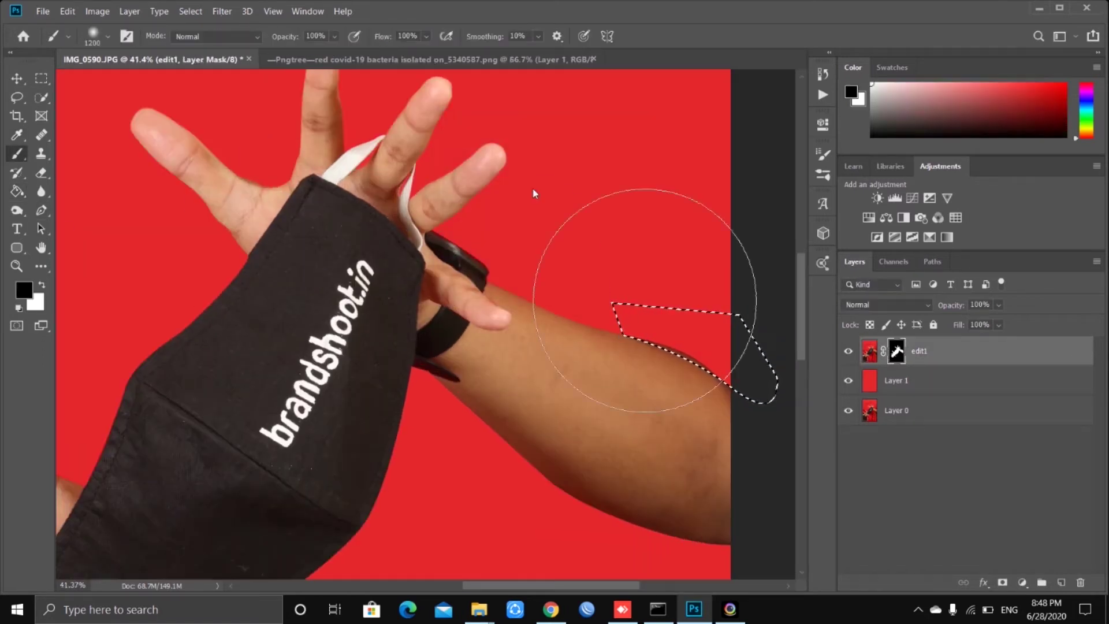
click(897, 351)
scroll(705, 462, down, 3)
Copy the red virus into the hands photo, placed at left and enlarged.
key(ctrl+Tab)
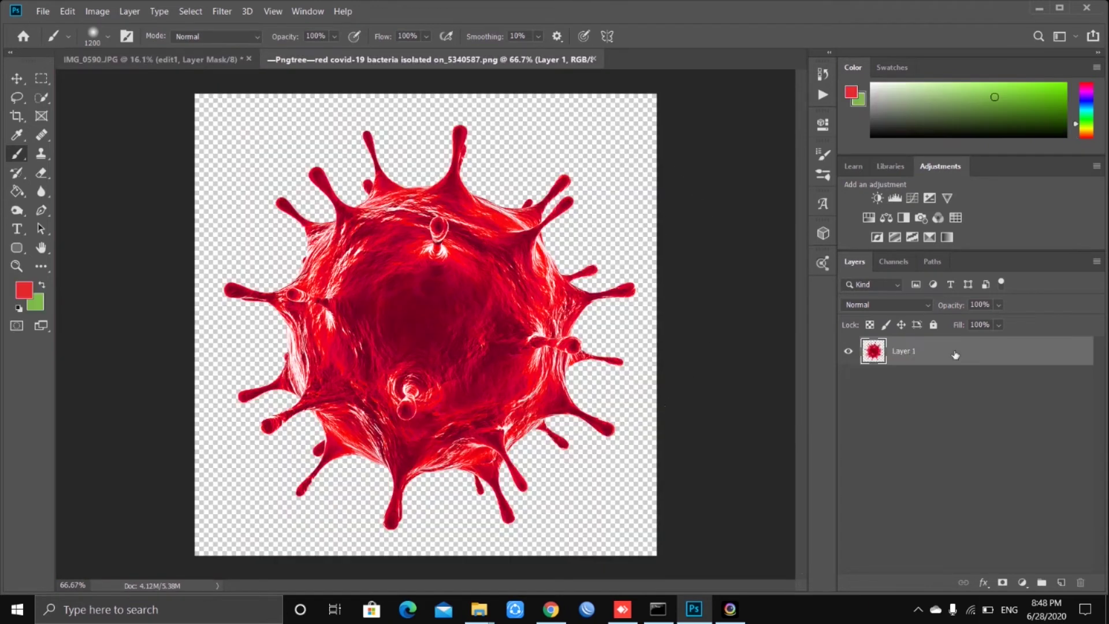
right_click(904, 350)
key(Return)
key(v)
drag(404, 318, 277, 413)
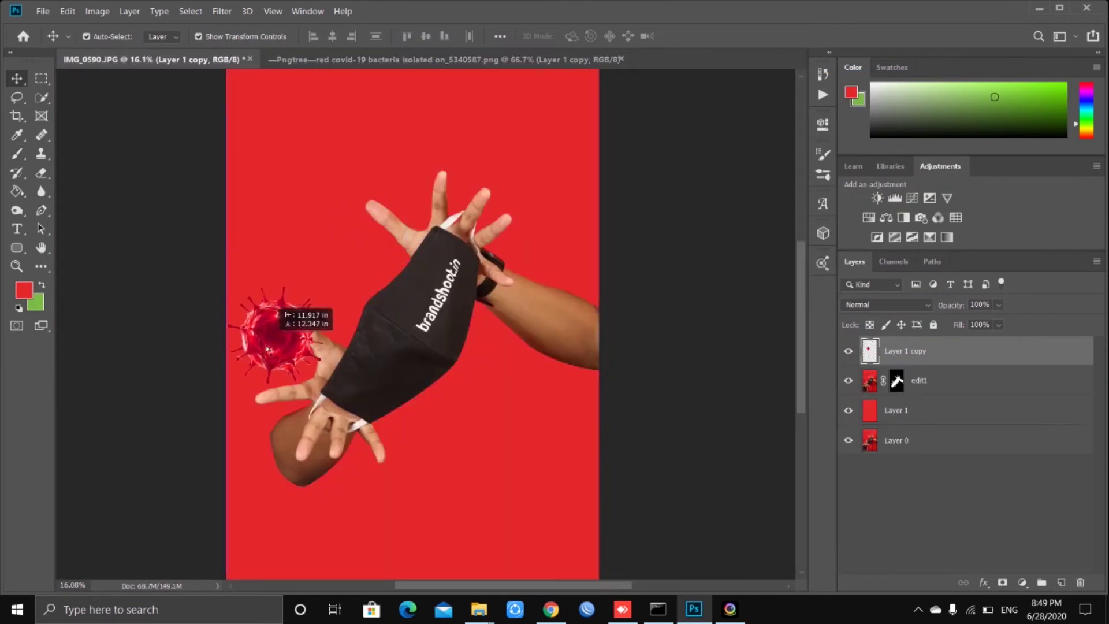
drag(326, 462, 409, 550)
key(Return)
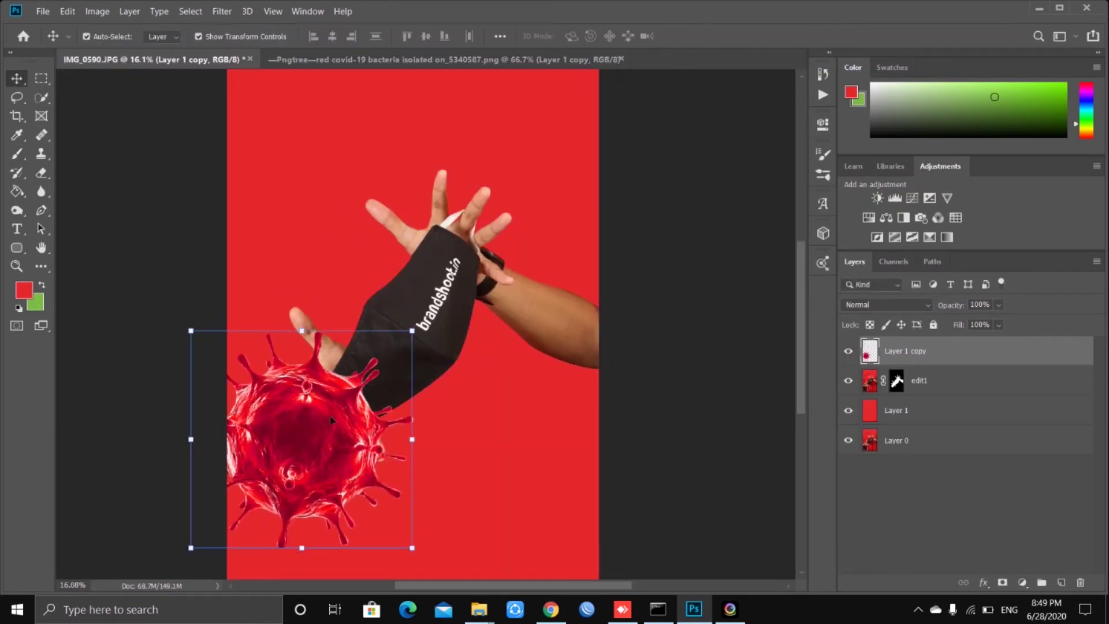
Alt-drag a virus copy to the right edge and move both viruses behind edit1.
drag(327, 420, 625, 312)
drag(924, 380, 936, 422)
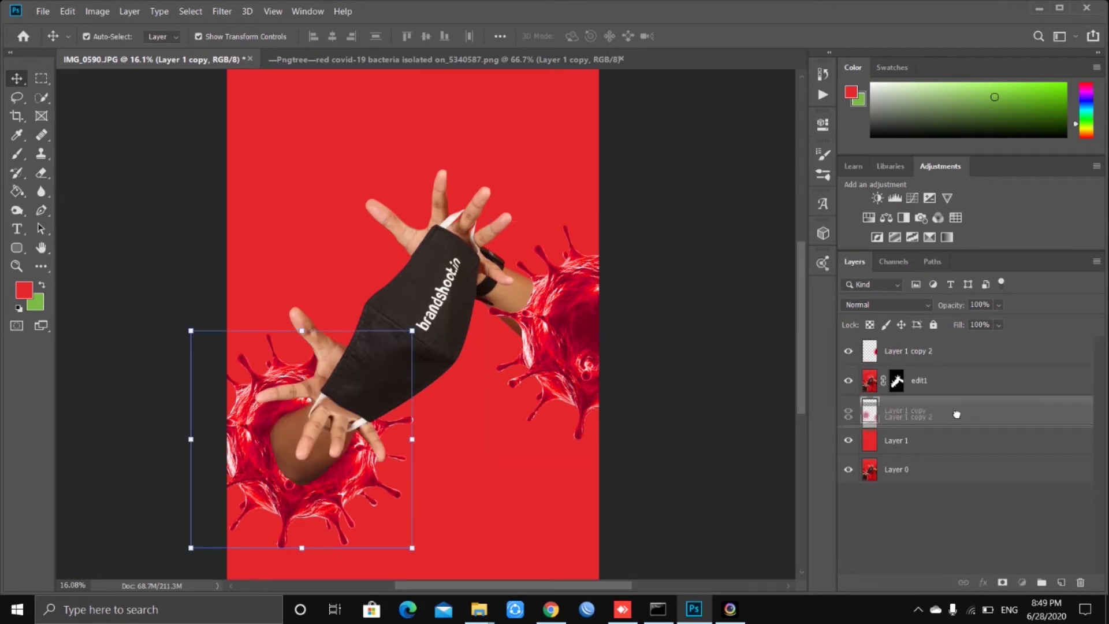
drag(912, 350, 956, 415)
mouse_move(608, 414)
mouse_down()
mouse_move(566, 361)
mouse_move(595, 424)
mouse_up()
click(656, 269)
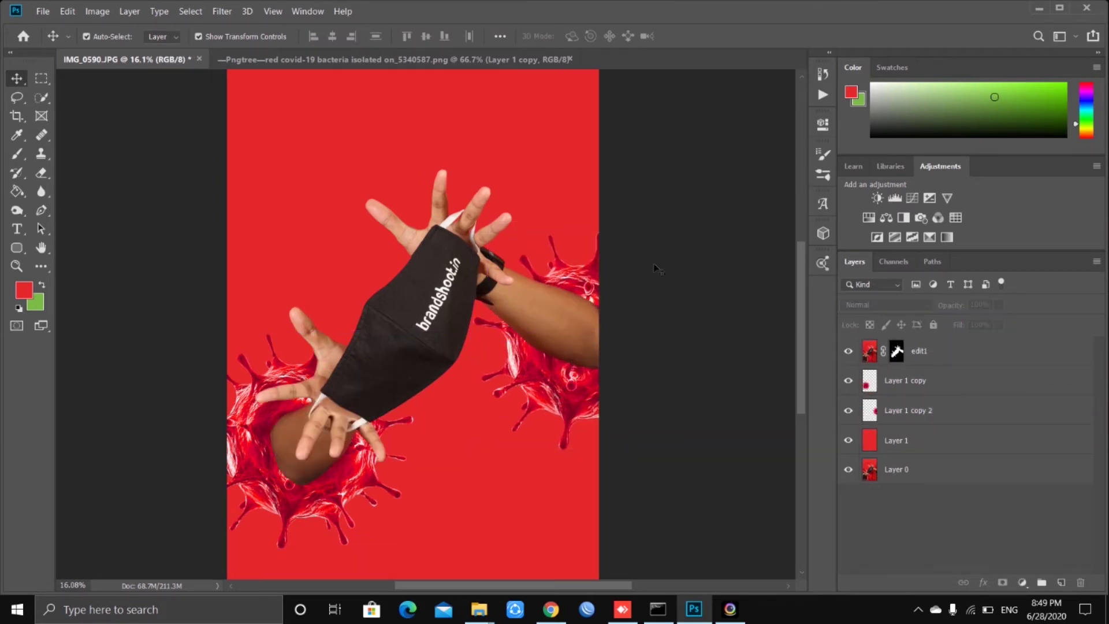
click(934, 382)
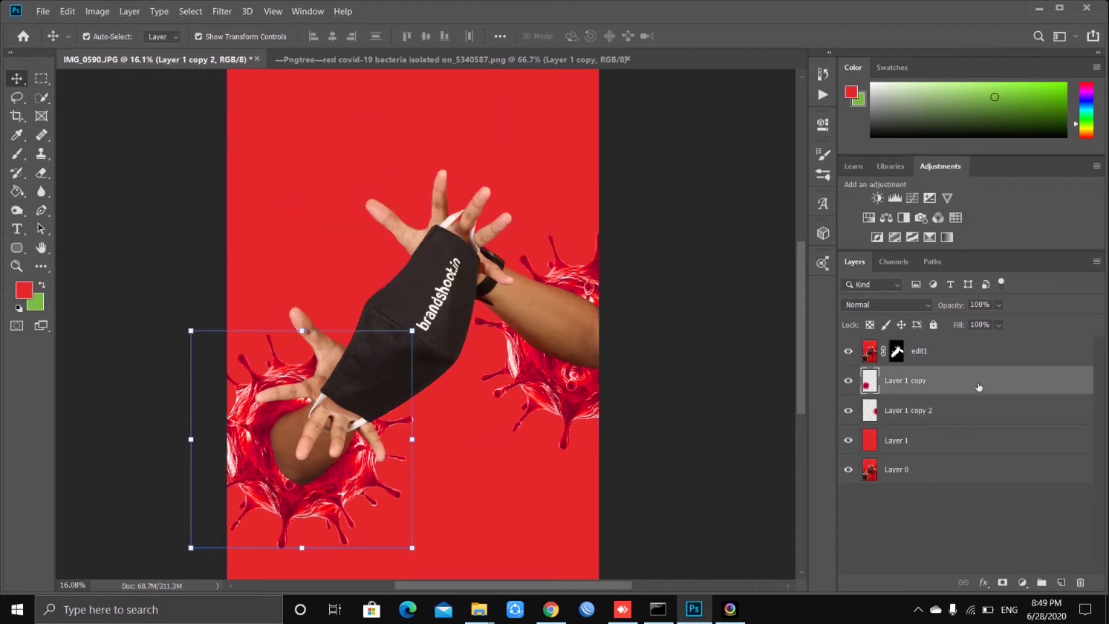
drag(297, 502, 297, 502)
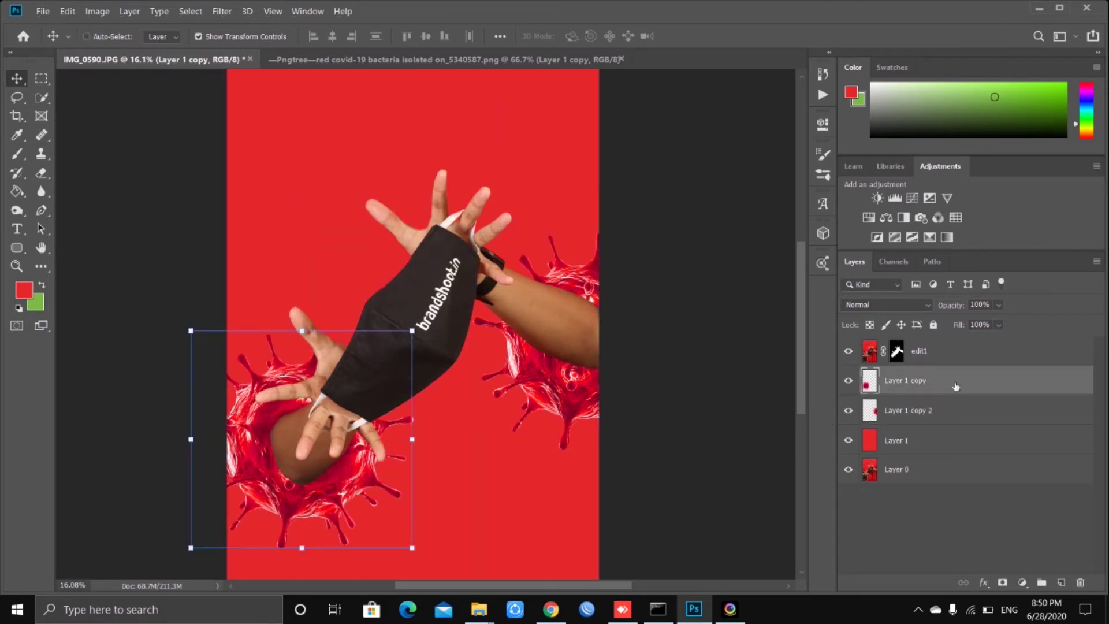
right_click(959, 381)
Duplicate both virus layers and move the copies above edit1.
click(808, 90)
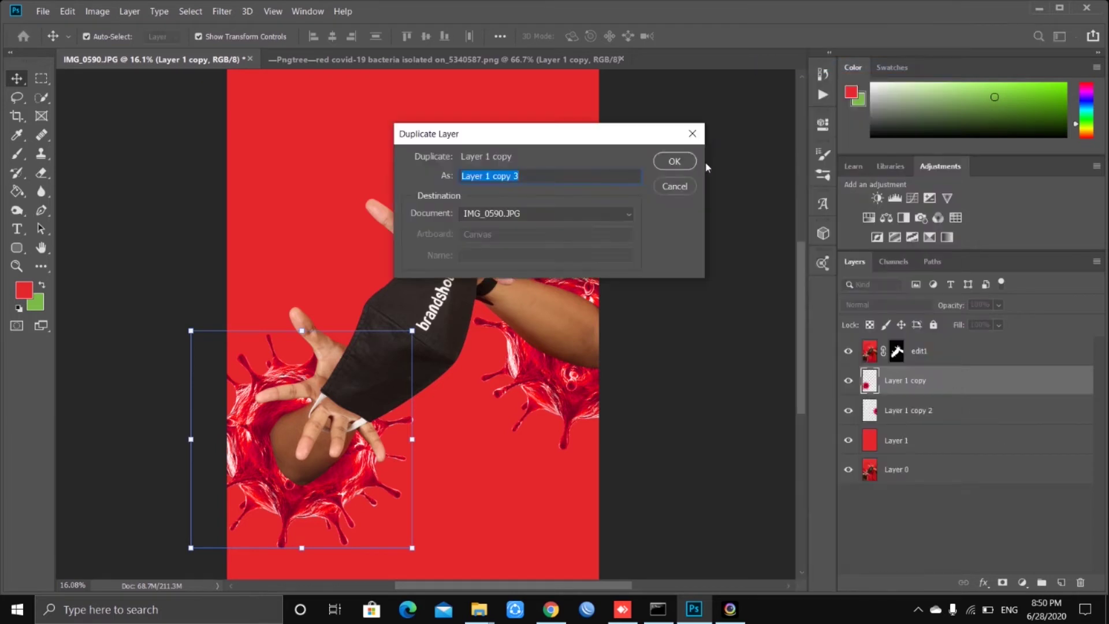
click(669, 158)
drag(925, 380, 959, 350)
right_click(953, 440)
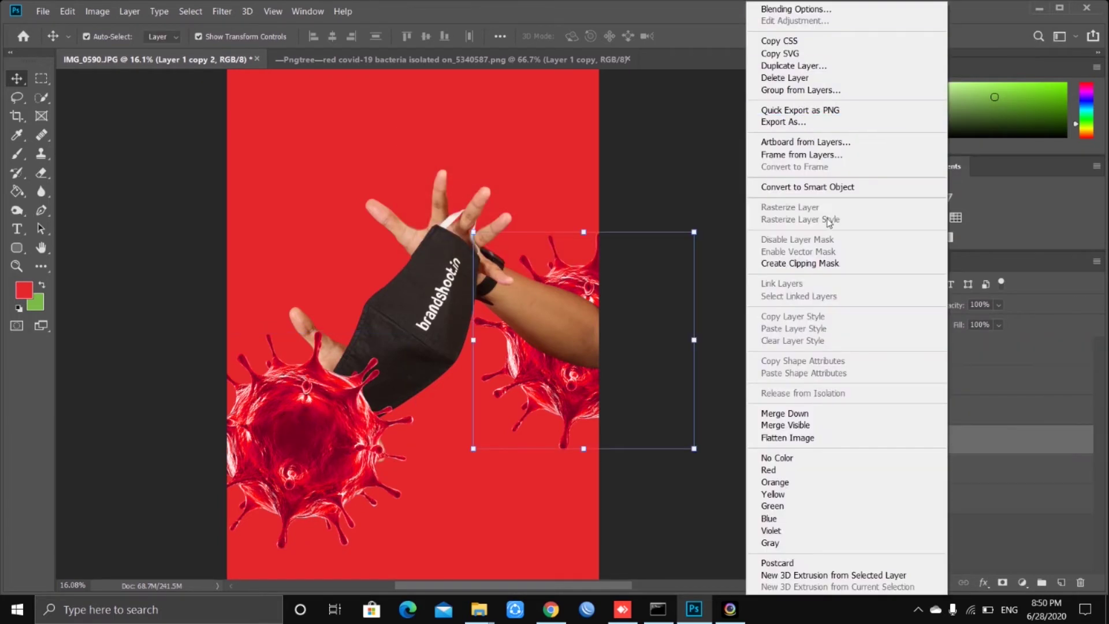
click(809, 64)
click(669, 159)
drag(947, 440, 938, 368)
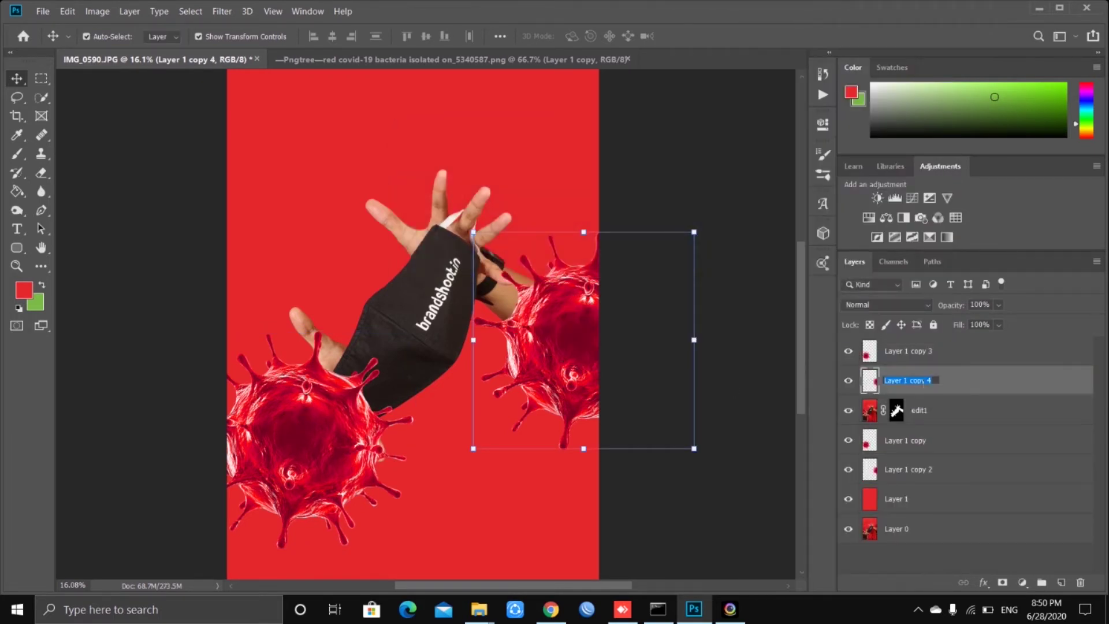
Rename the virus copies upper2 and upper1, then reselect Layer 1 copy.
text(2)
double_click(921, 350)
text(pper1)
key(Return)
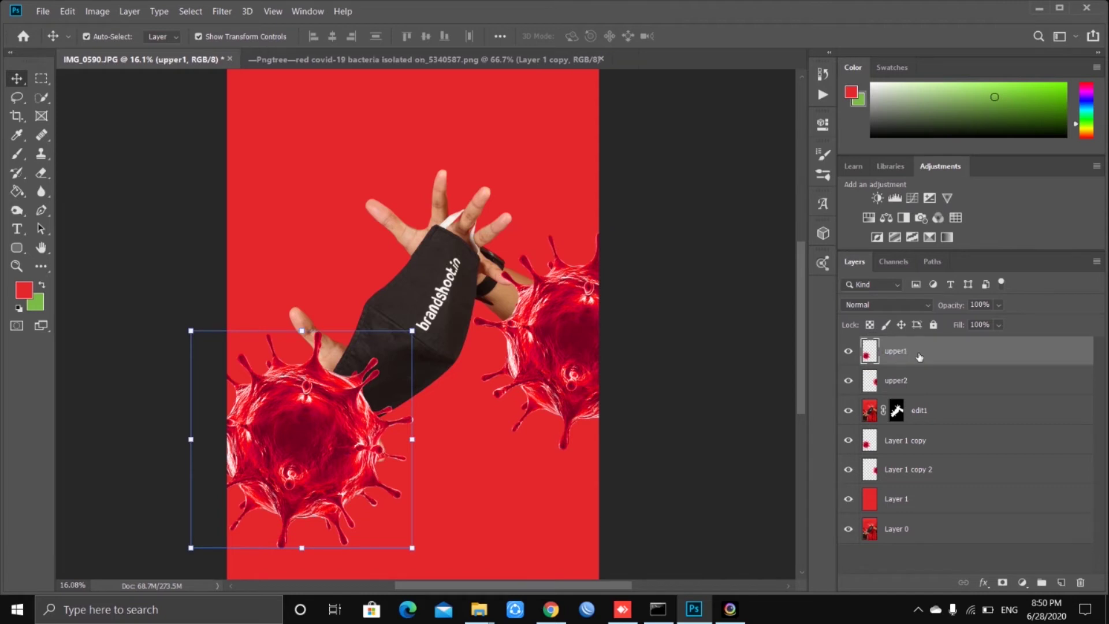
click(908, 441)
click(910, 471)
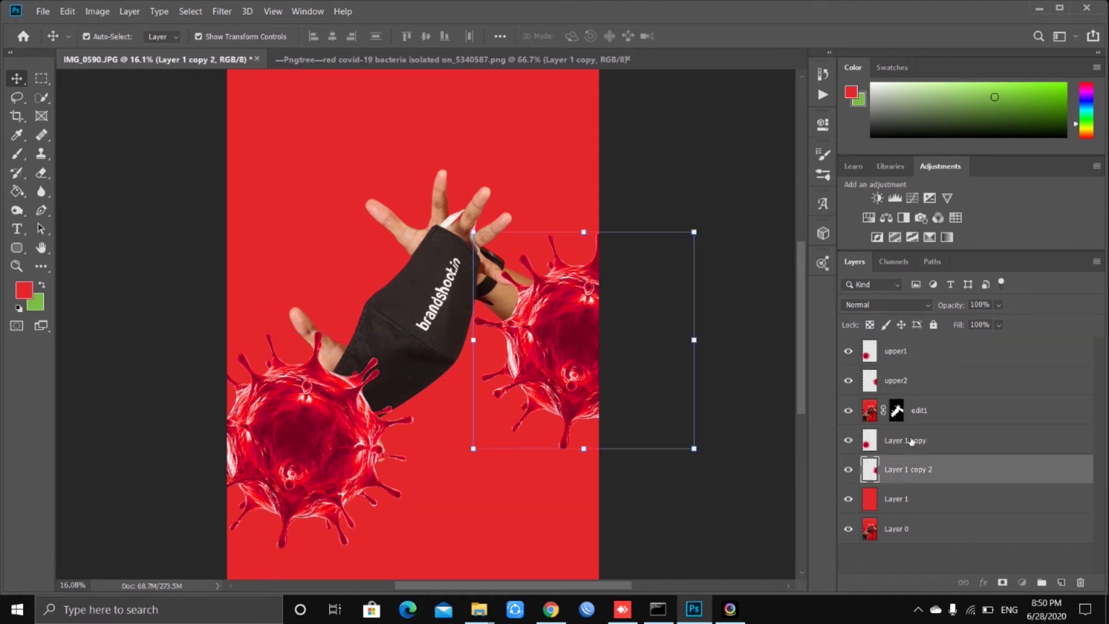
click(911, 442)
key(alt+period)
Mask upper1 and paint with a size-94 brush to hide and restore virus around the lower-left hand.
click(1003, 582)
key(d)
key(x)
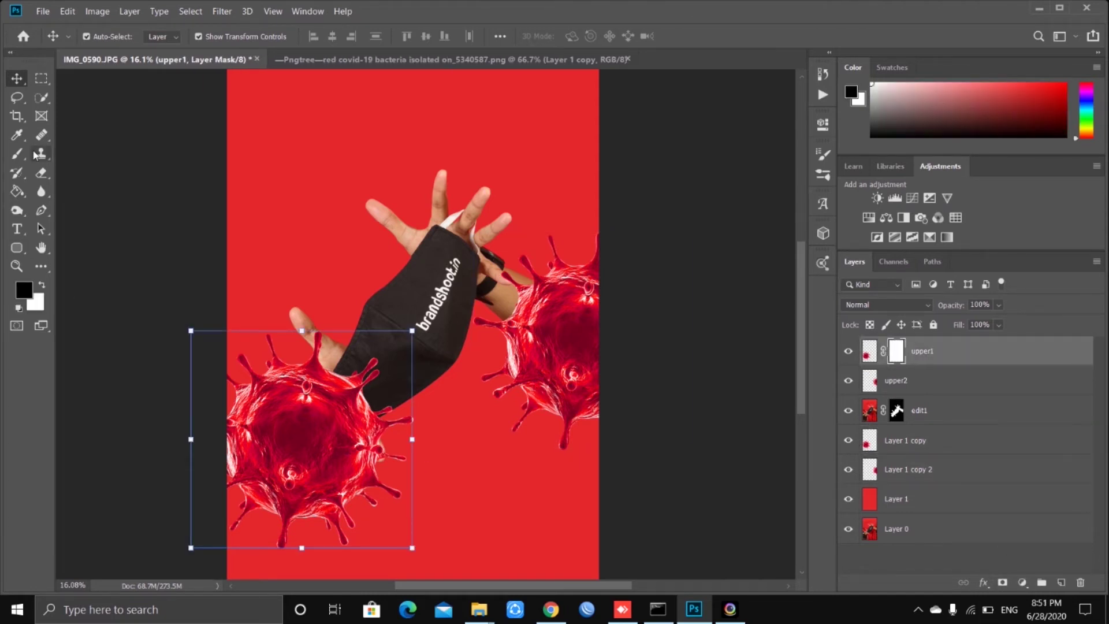
key(b)
drag(329, 450, 267, 403)
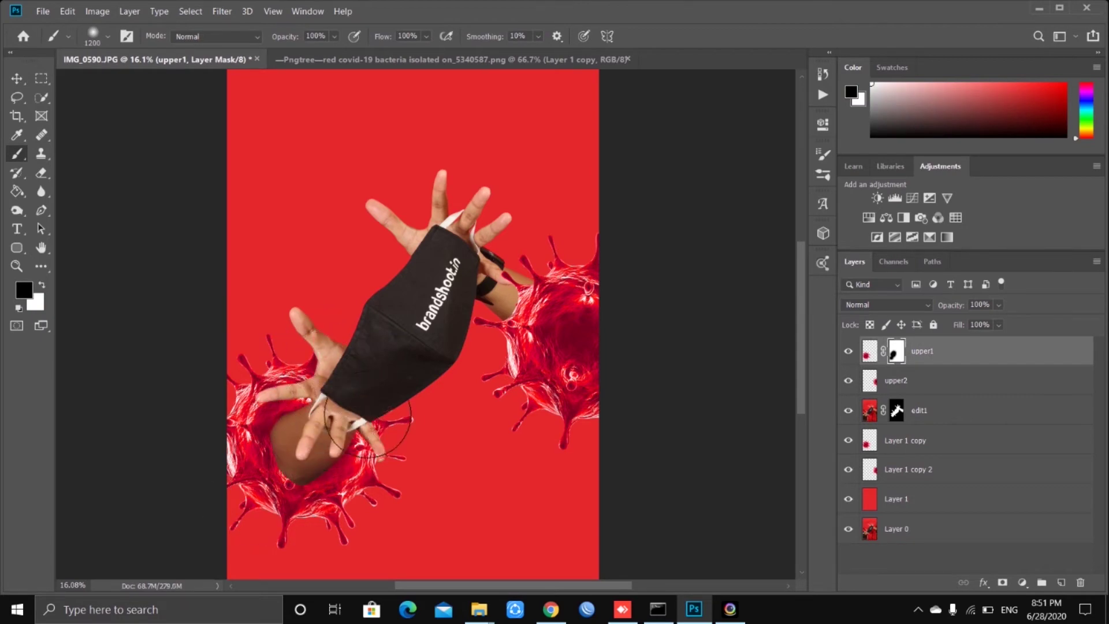
scroll(280, 433, up, 5)
right_click(428, 225)
click(42, 285)
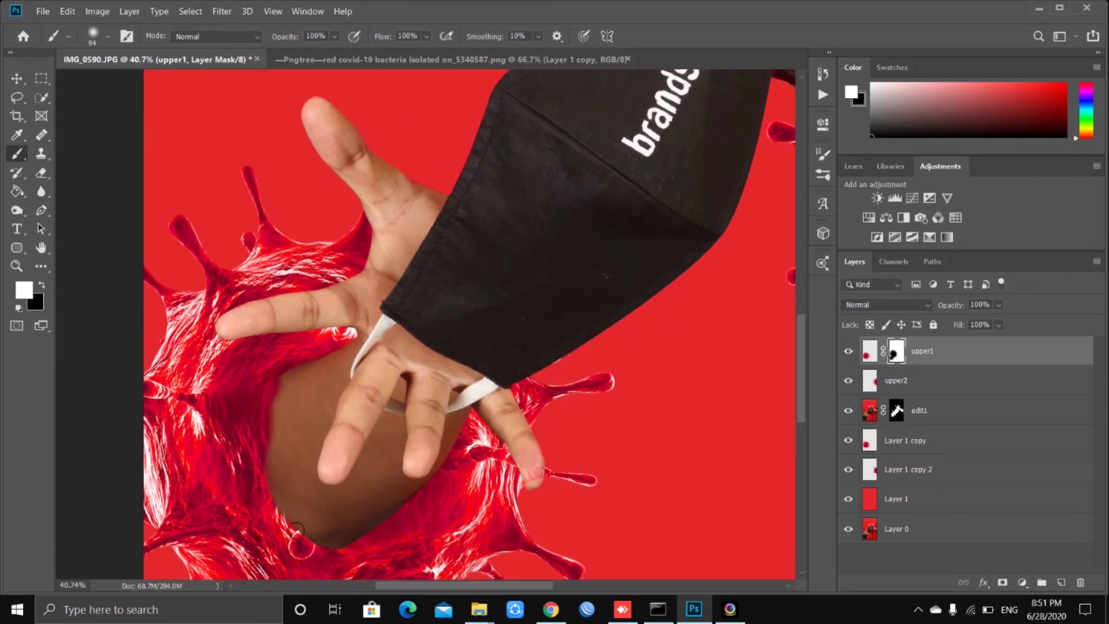
drag(254, 404, 393, 509)
scroll(472, 477, down, 3)
scroll(748, 375, right, 3)
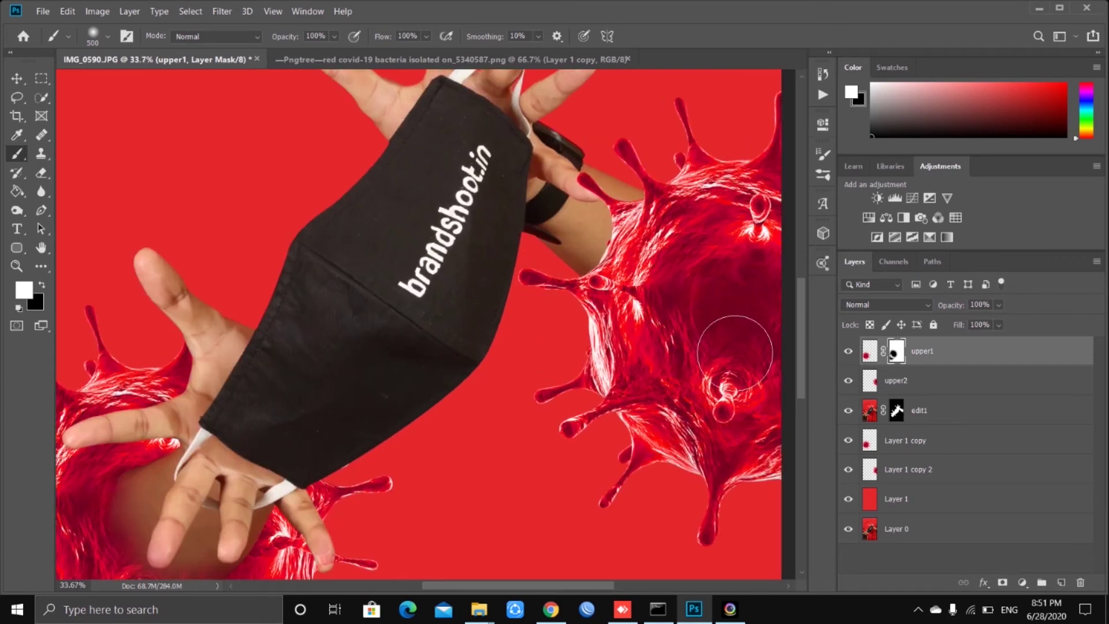
scroll(748, 375, down, 1)
key(x)
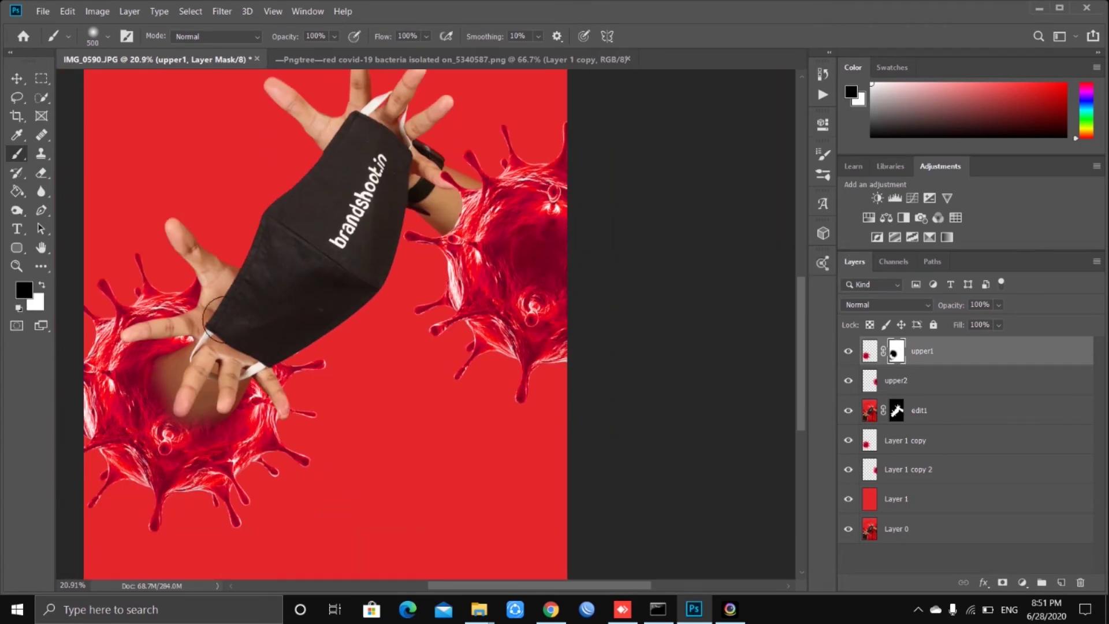
Add a mask to upper2 and paint out the virus over the right arm.
click(924, 380)
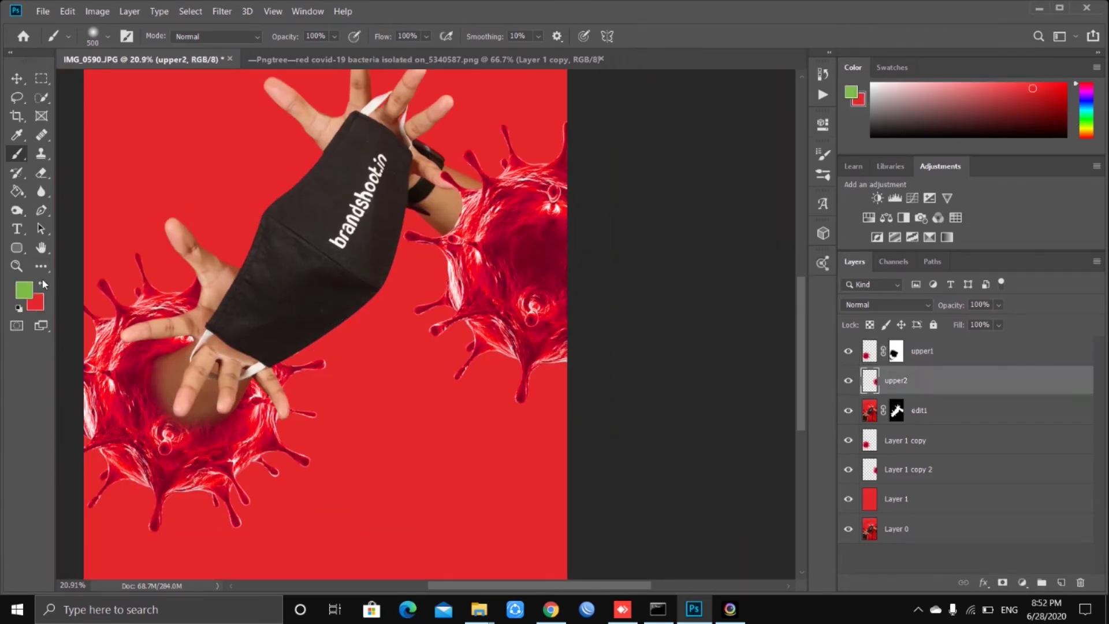
click(1003, 582)
mouse_move(508, 214)
mouse_down()
mouse_move(462, 188)
mouse_move(518, 208)
mouse_up()
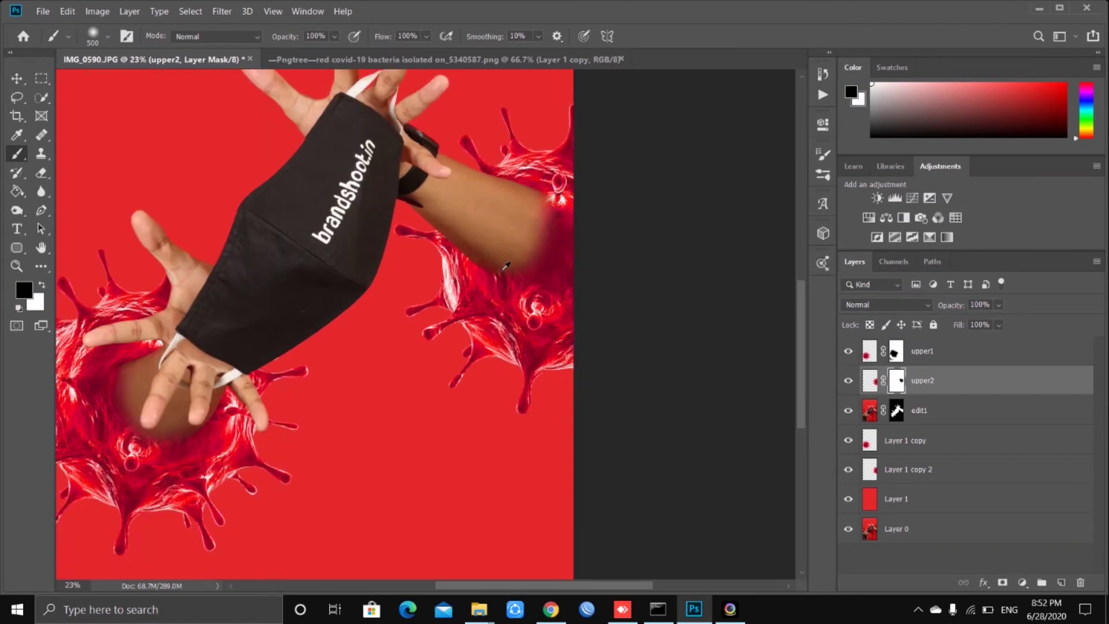
drag(488, 204, 565, 335)
click(43, 285)
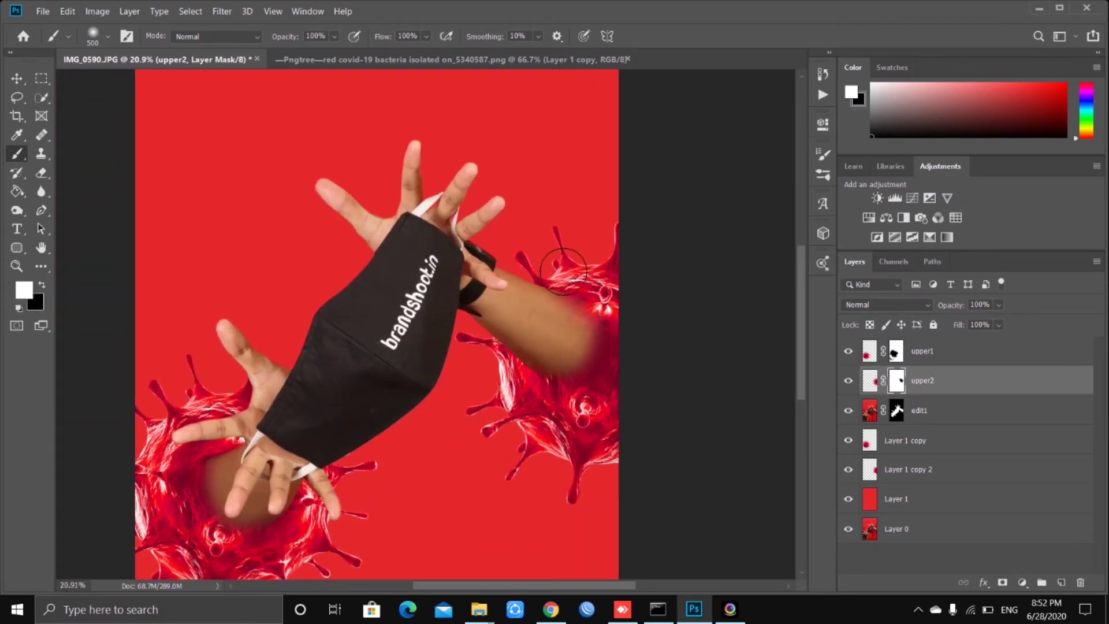
scroll(584, 358, down, 1)
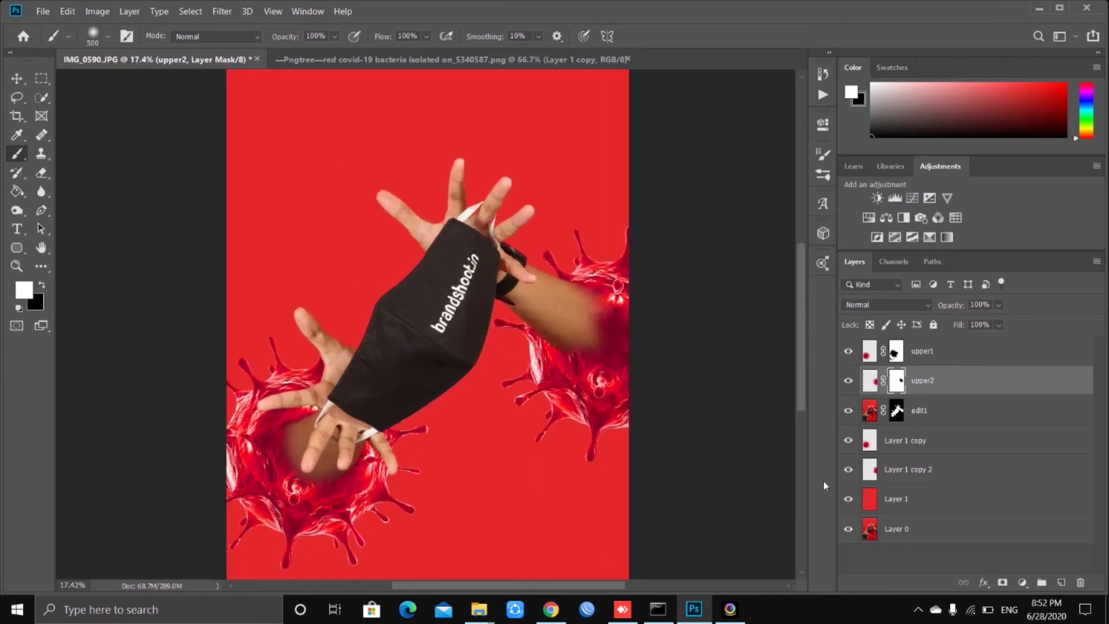
click(924, 442)
click(930, 465)
Give Layer 1 copy 2 a drop shadow with a widened spread.
click(930, 445)
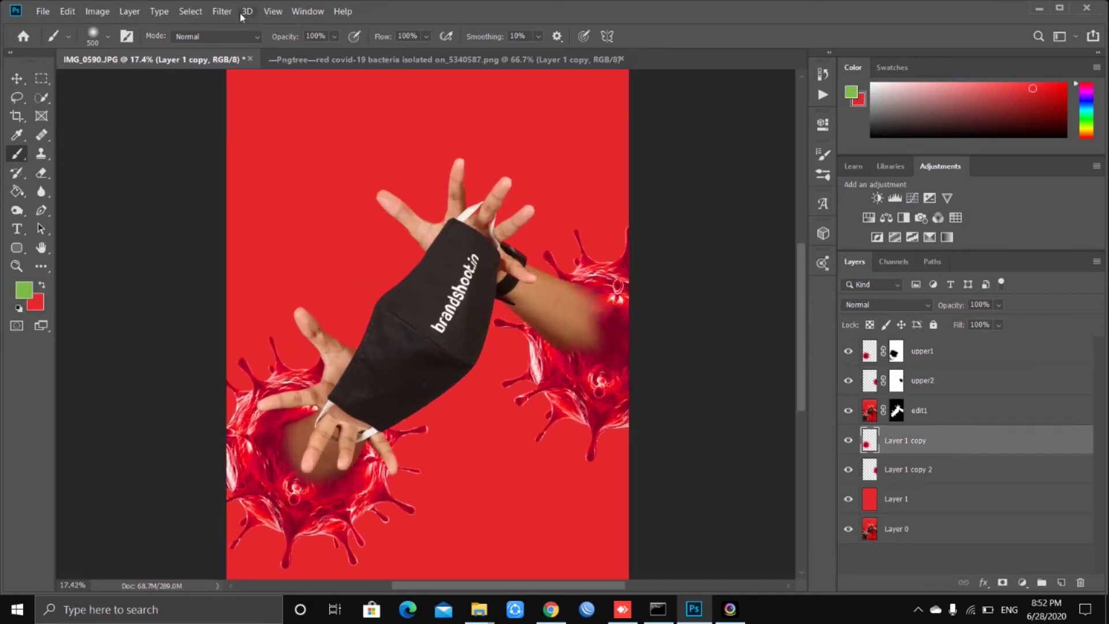
click(222, 11)
right_click(925, 469)
click(775, 12)
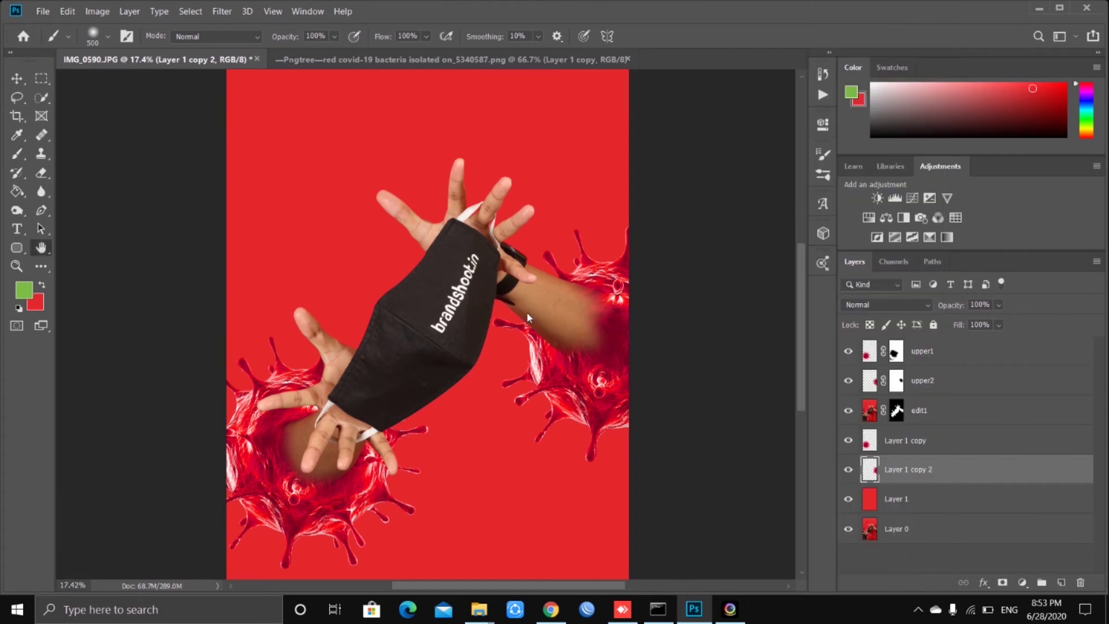
click(554, 354)
drag(751, 80, 878, 64)
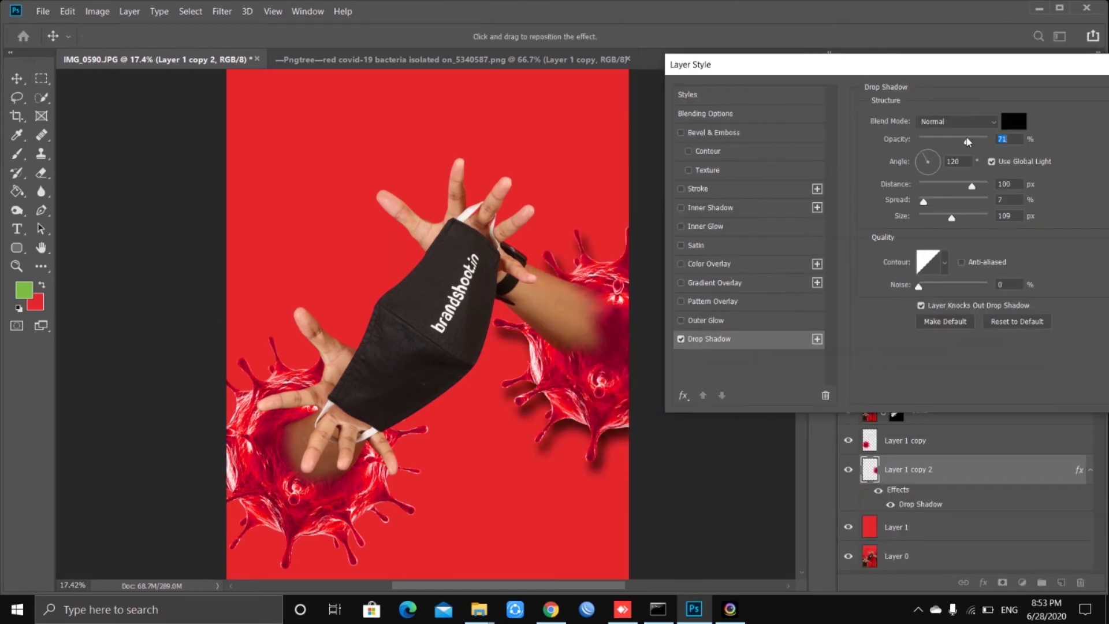
drag(924, 201, 976, 189)
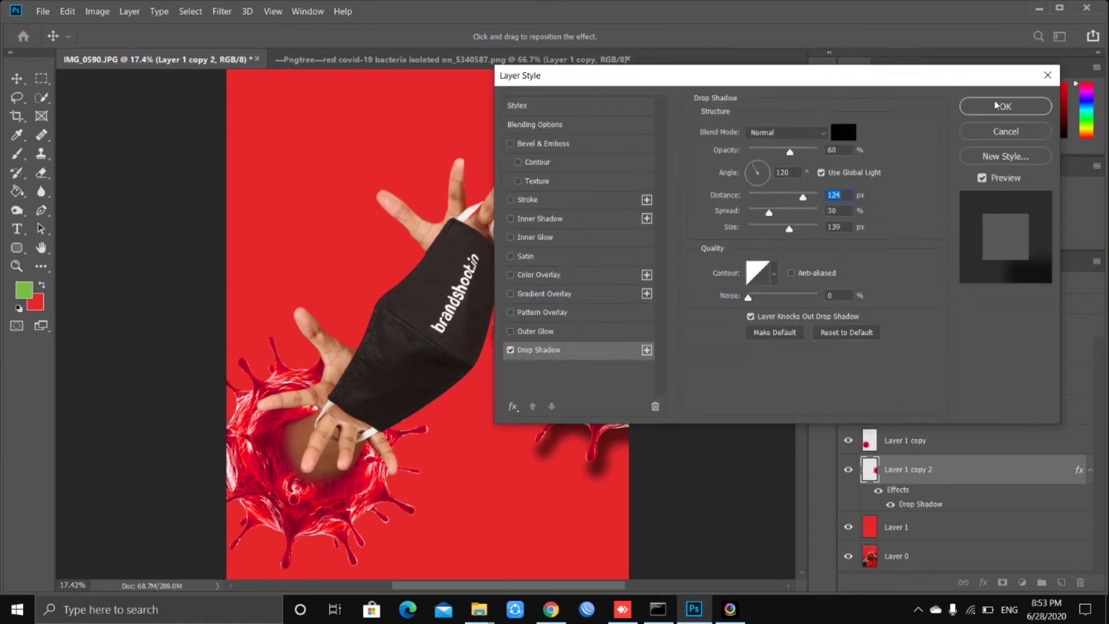
key(Return)
double_click(982, 440)
click(510, 349)
Apply the drop shadow to Layer 1 copy and blur it with a 9.4-pixel Gaussian Blur.
key(Return)
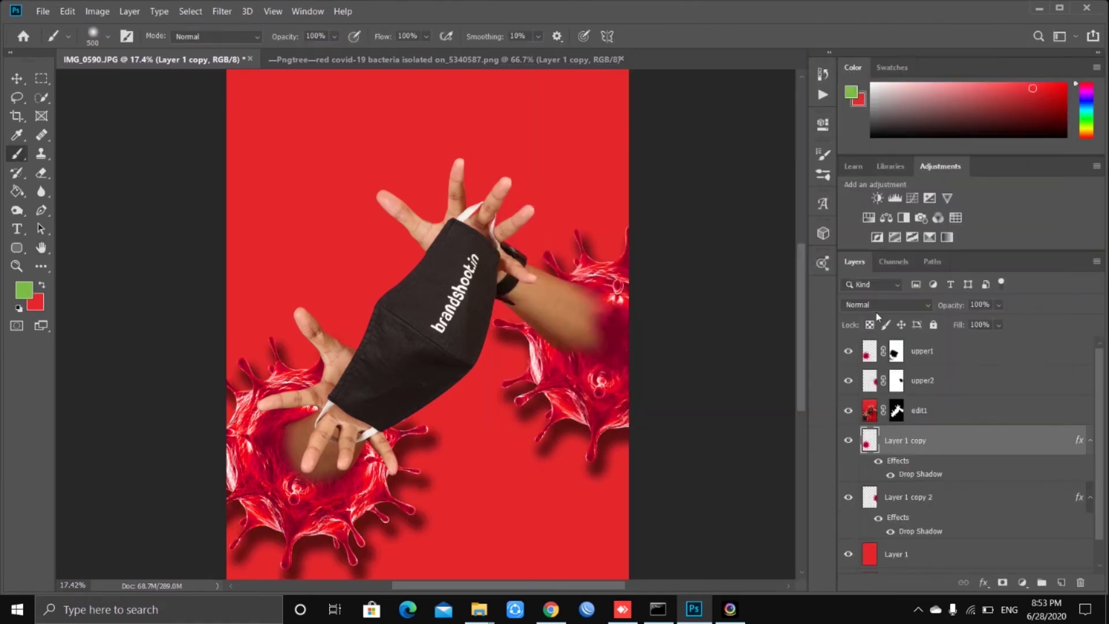
click(222, 11)
click(430, 223)
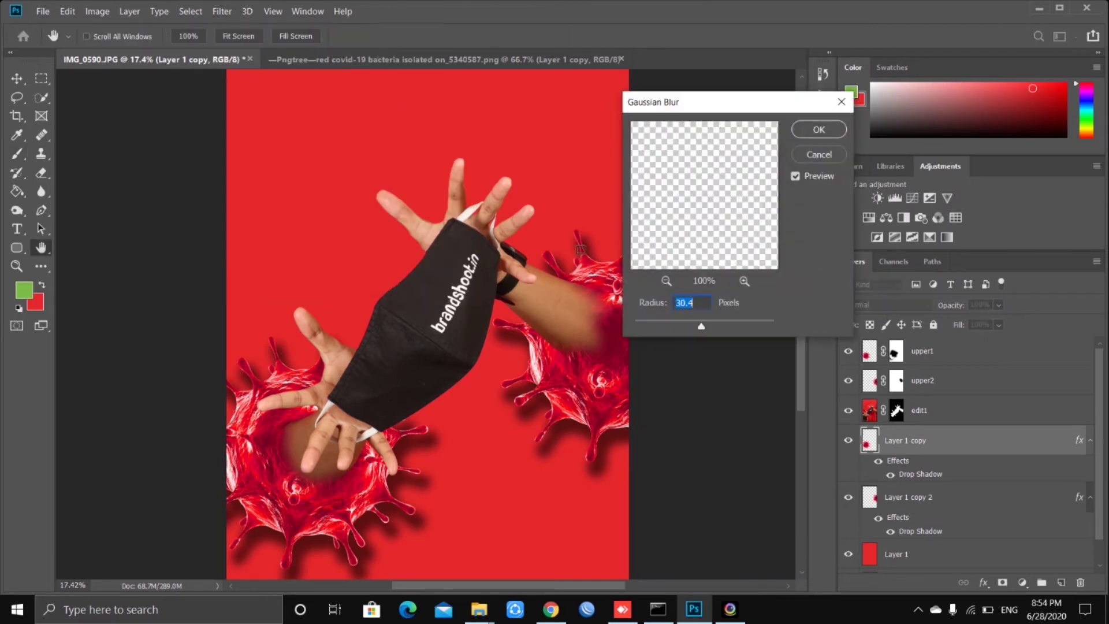
drag(706, 327, 689, 327)
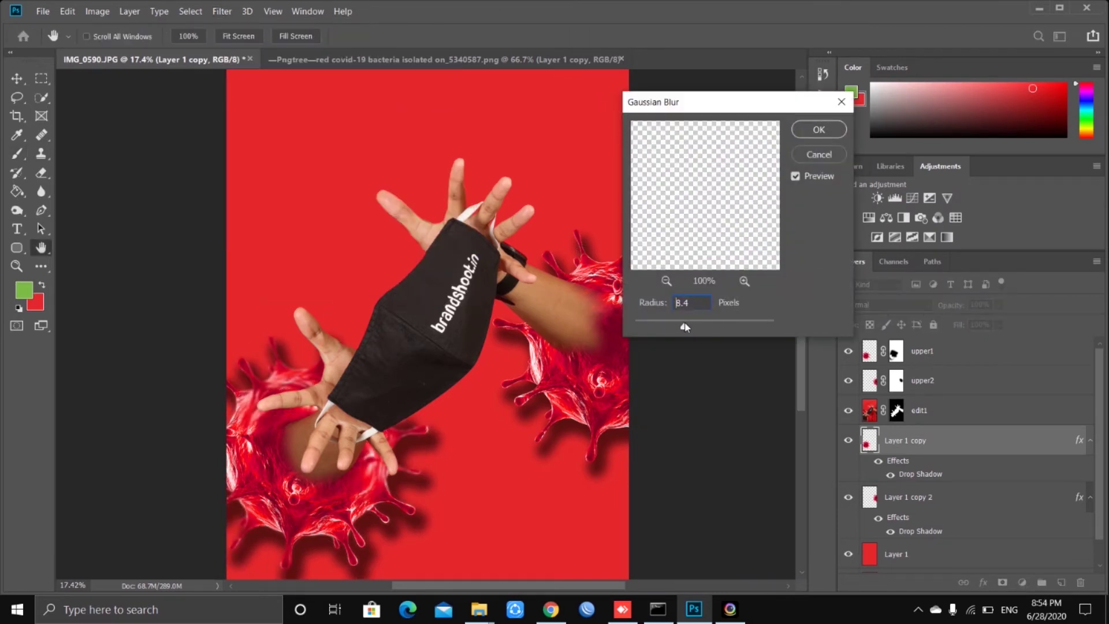
key(Return)
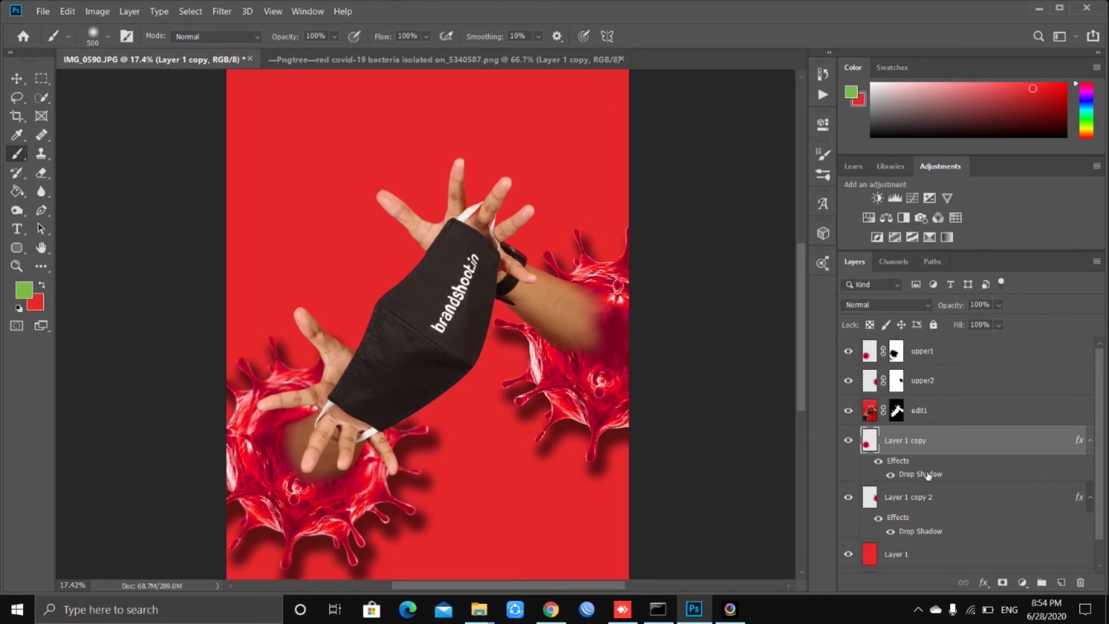
Review the drop shadow settings on Layer 1 copy and Layer 1 copy 2.
double_click(927, 474)
click(1006, 106)
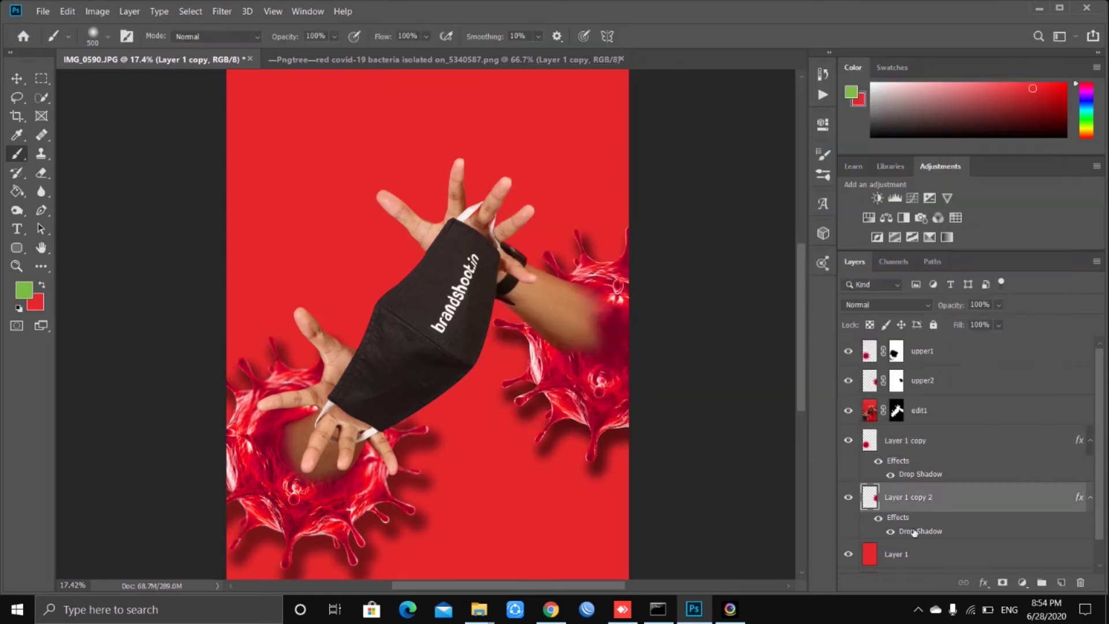
double_click(919, 531)
key(Return)
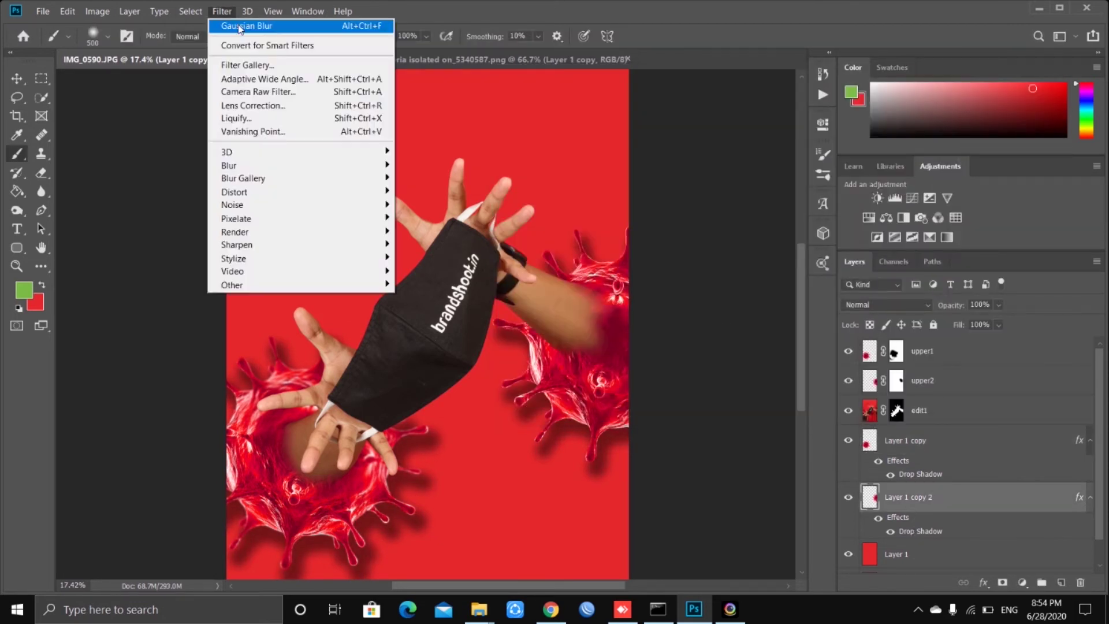
click(946, 356)
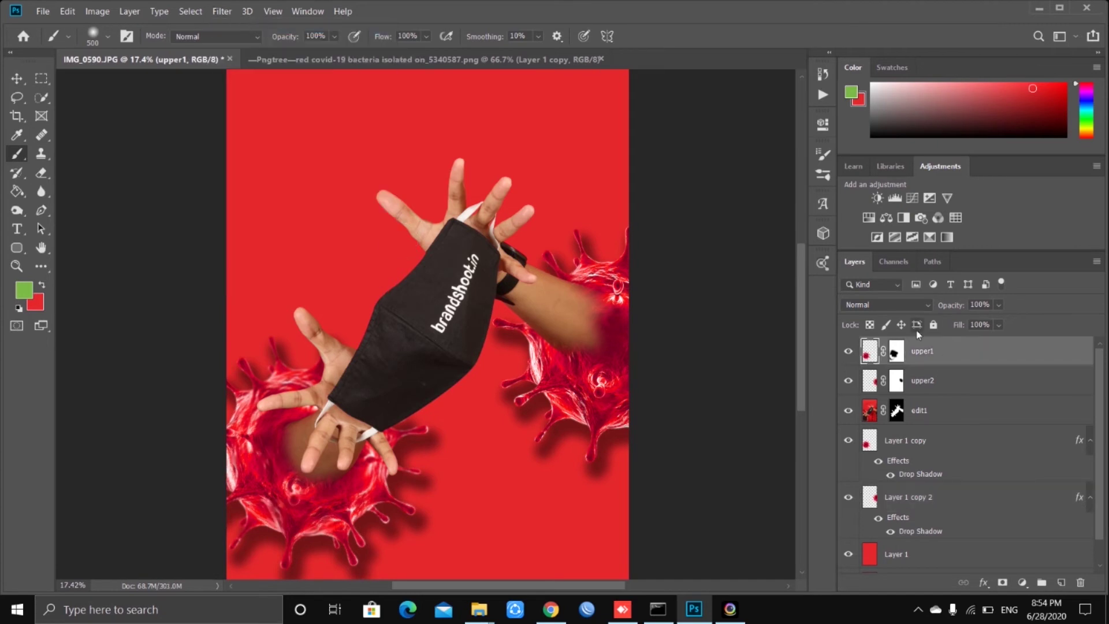
click(946, 380)
Duplicate the Layer 1 copy virus, shrink it and place it at the upper left.
key(ctrl+0)
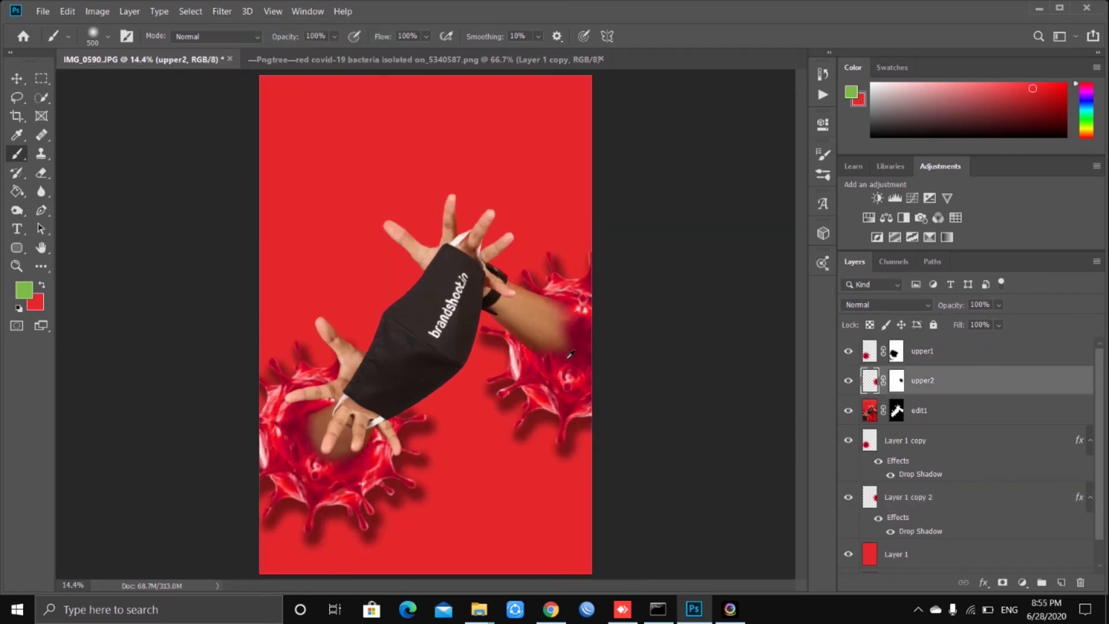
scroll(953, 405, down, 1)
click(925, 414)
right_click(925, 414)
click(823, 78)
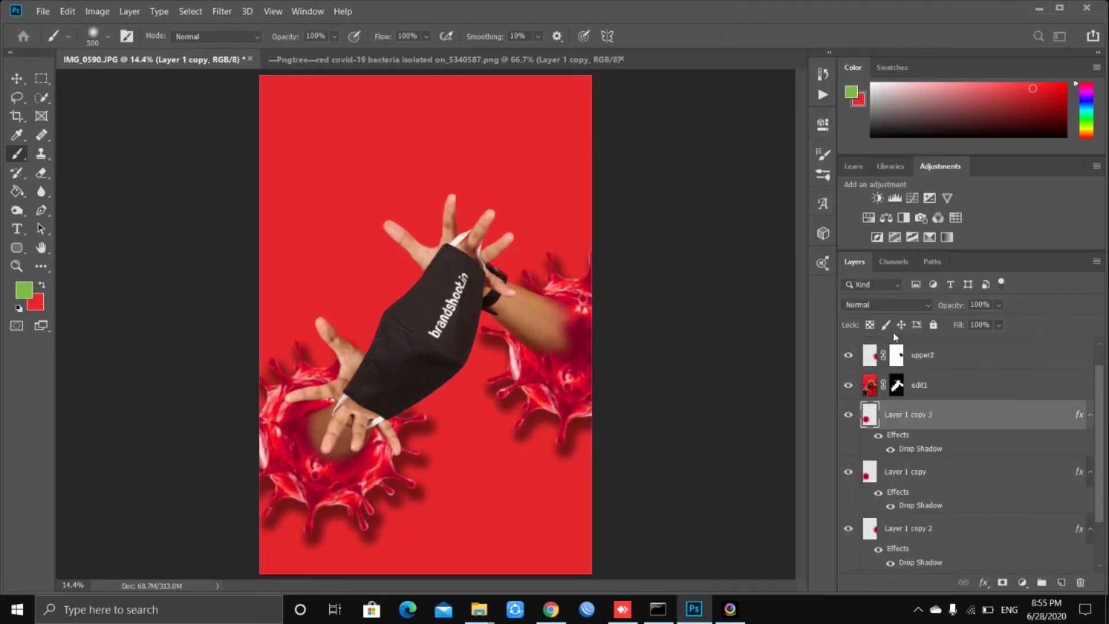
drag(348, 419, 339, 345)
key(ctrl+z)
key(ctrl+t)
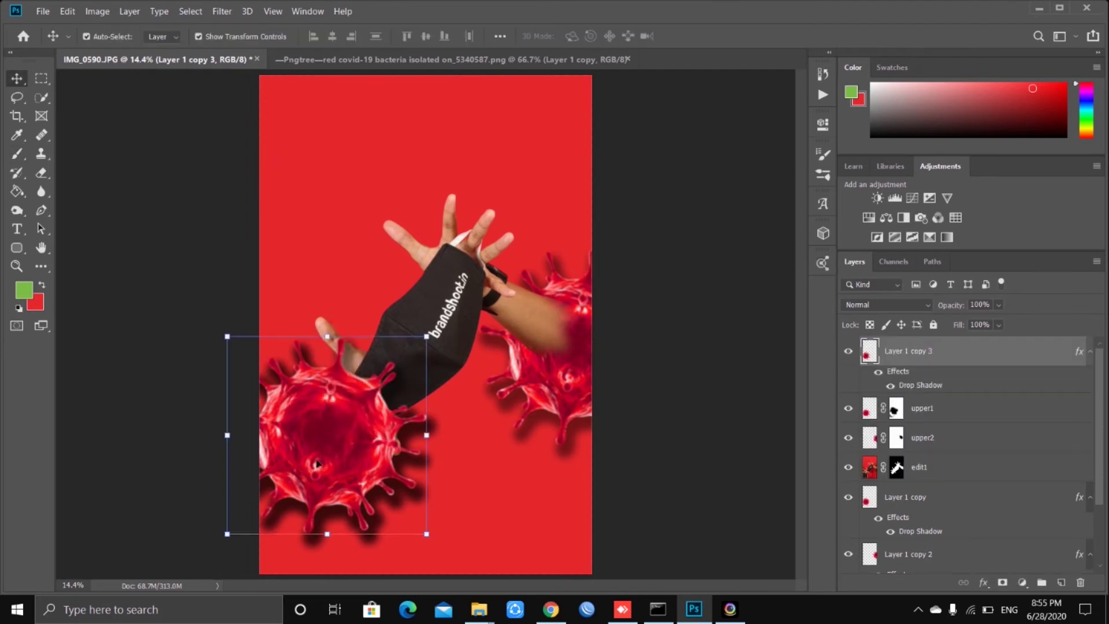
drag(347, 433, 312, 191)
drag(409, 298, 335, 211)
drag(293, 153, 334, 182)
drag(378, 237, 347, 211)
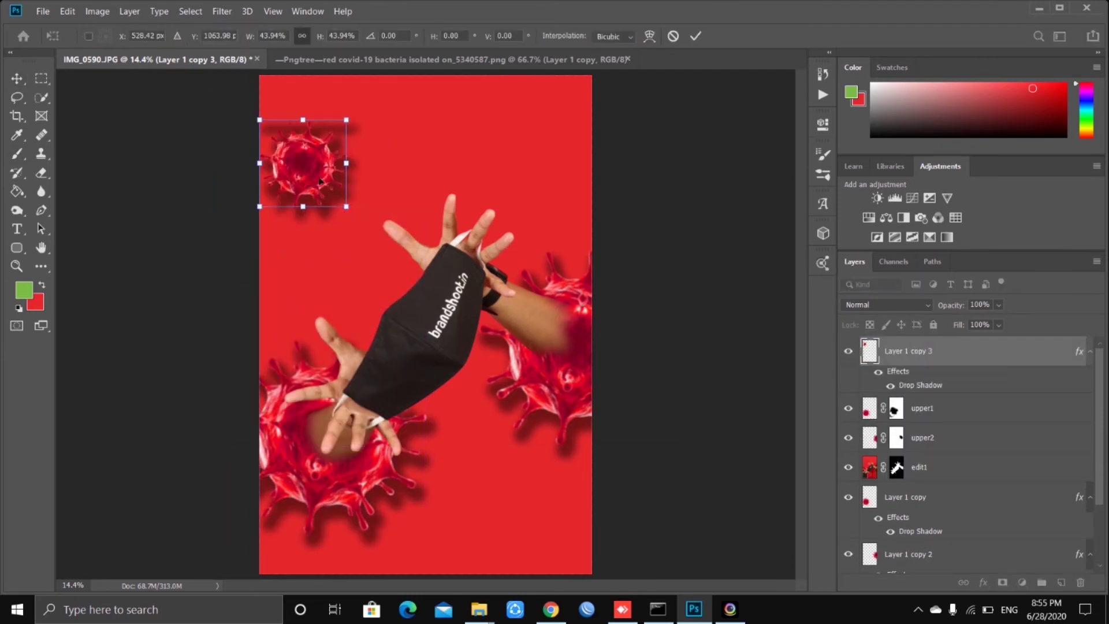
key(Return)
Copy the small virus to the top centre and lower right, lightening the top shadow to 42% opacity.
mouse_move(312, 173)
mouse_down()
mouse_move(325, 212)
mouse_move(428, 122)
mouse_move(531, 508)
mouse_move(555, 519)
mouse_up()
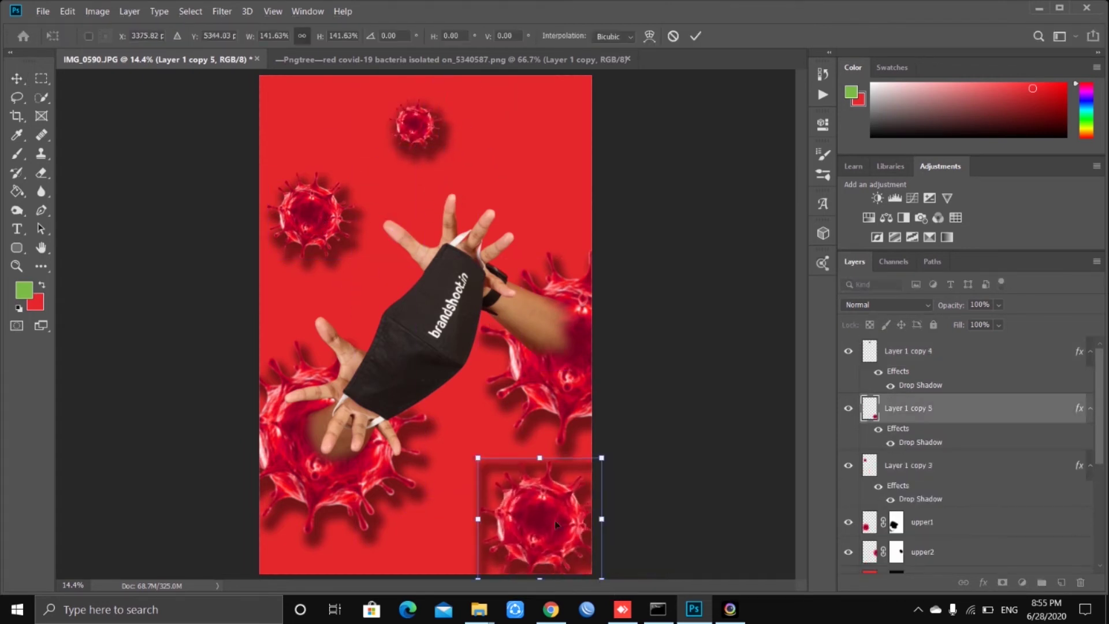
click(414, 123)
click(312, 217)
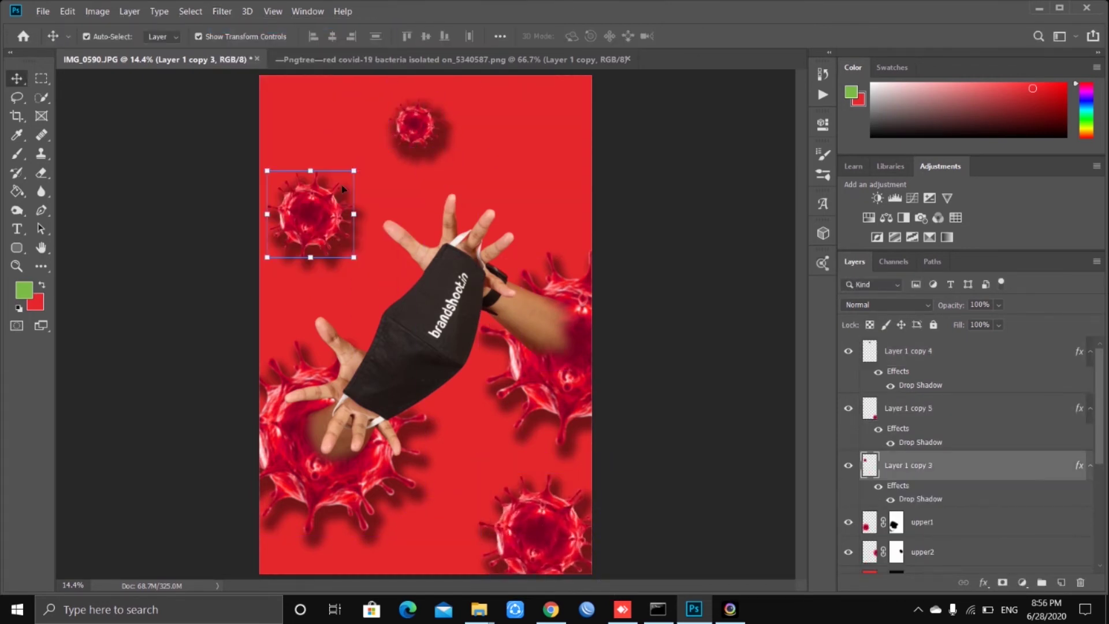
click(415, 123)
double_click(920, 385)
drag(787, 152, 778, 152)
click(1006, 106)
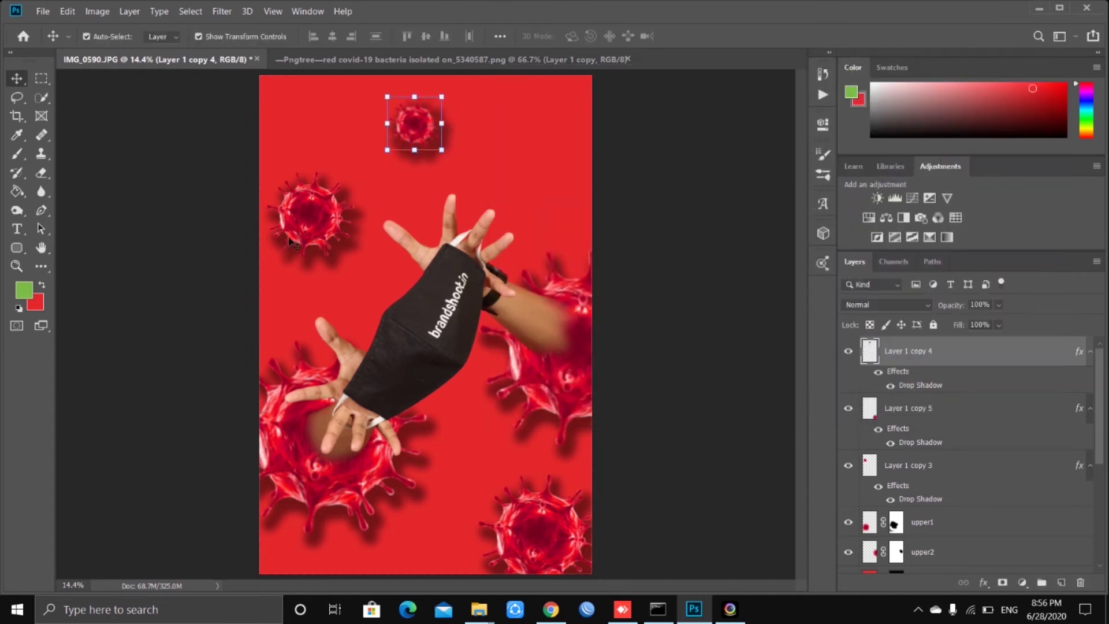
Nudge the upper-left virus lower and centre the top virus above the mask.
click(312, 220)
double_click(948, 466)
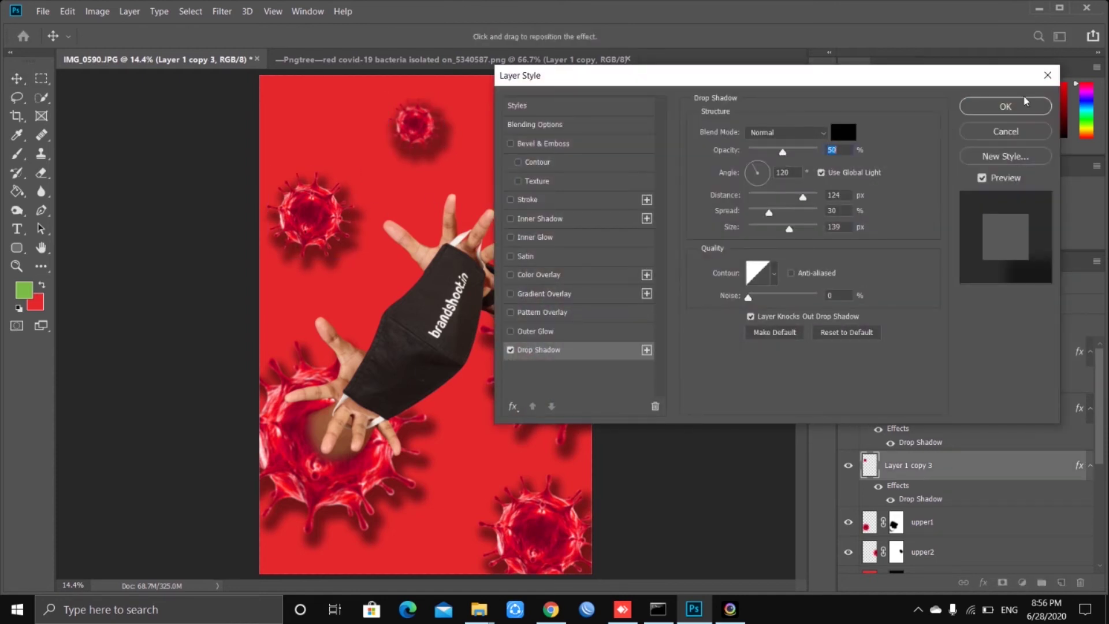
click(1006, 106)
click(501, 423)
drag(312, 215, 312, 231)
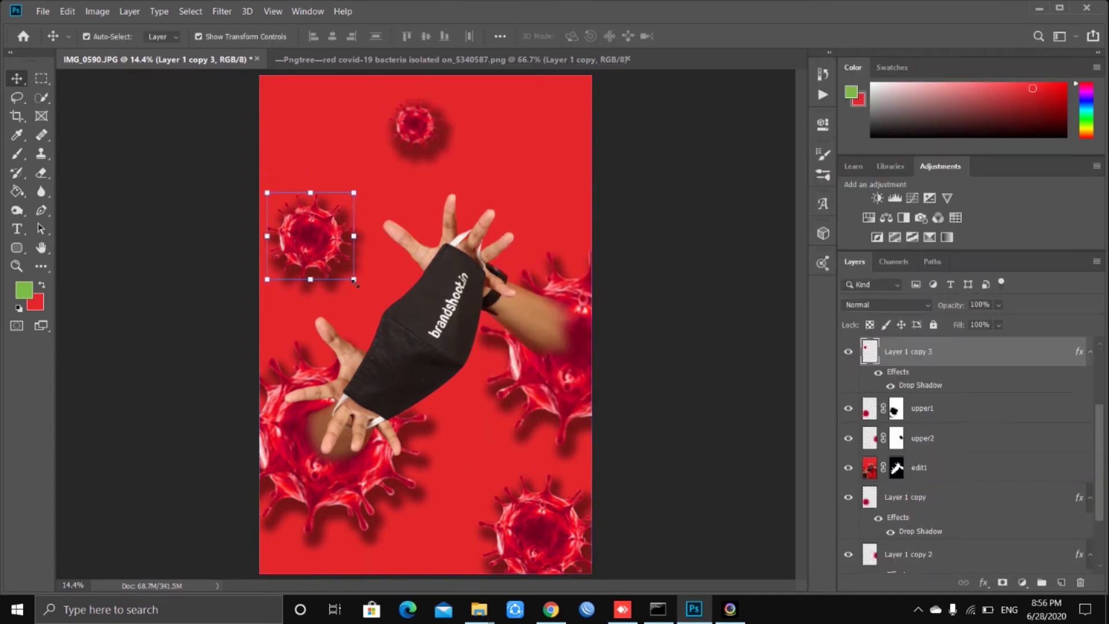
click(345, 492)
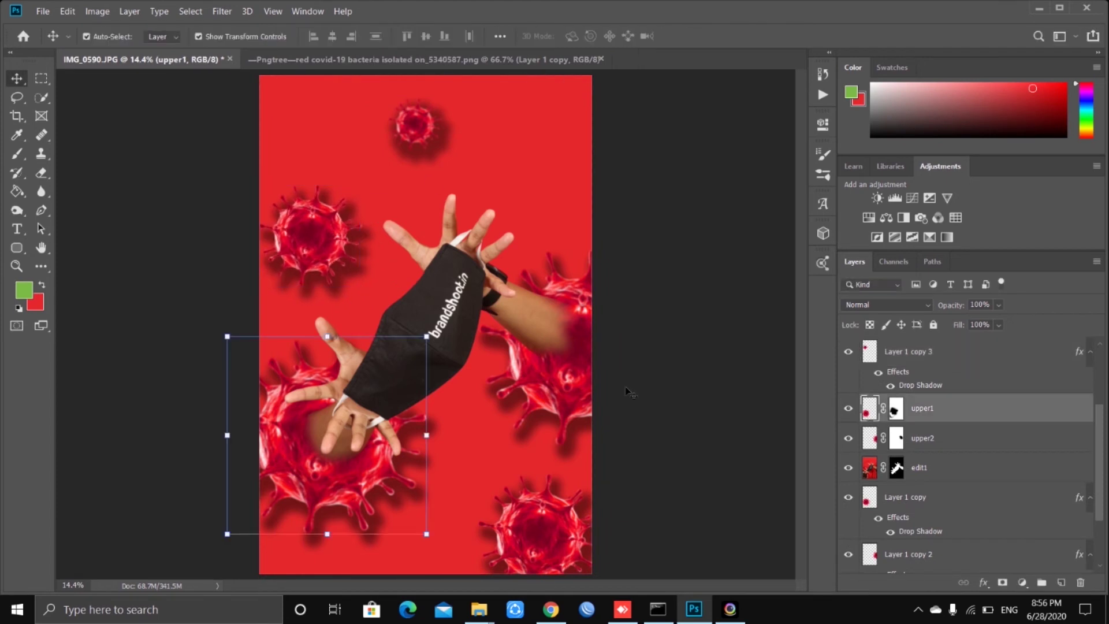
click(759, 408)
drag(415, 124, 399, 134)
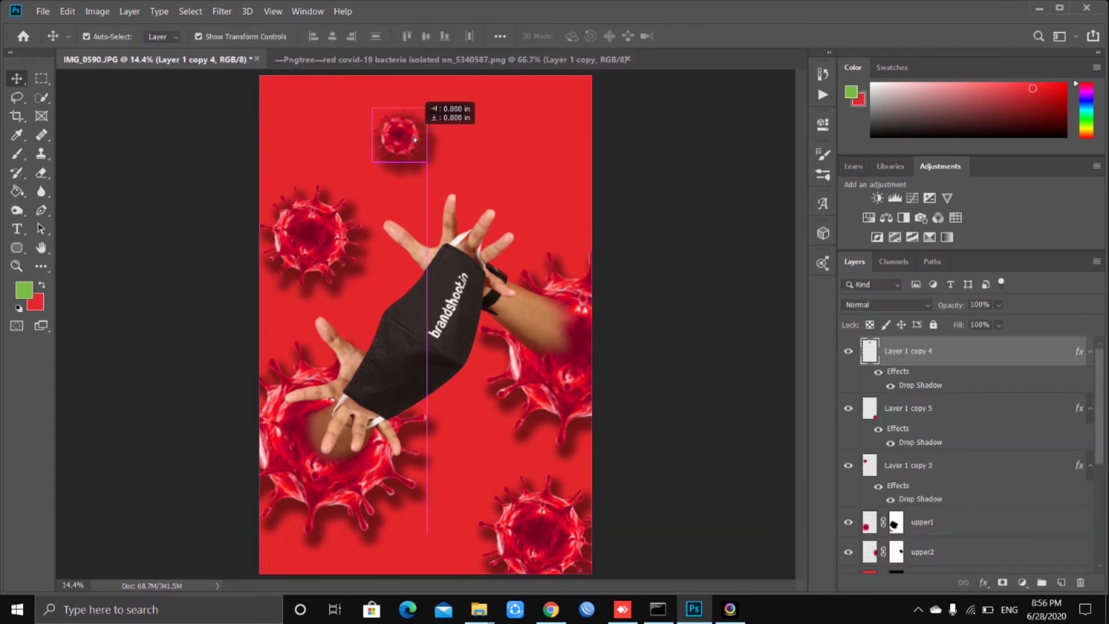
click(43, 11)
Save As edit_tutorial.psd in PSD format on DSLR (D:), accepting the Photoshop Format Options.
click(64, 165)
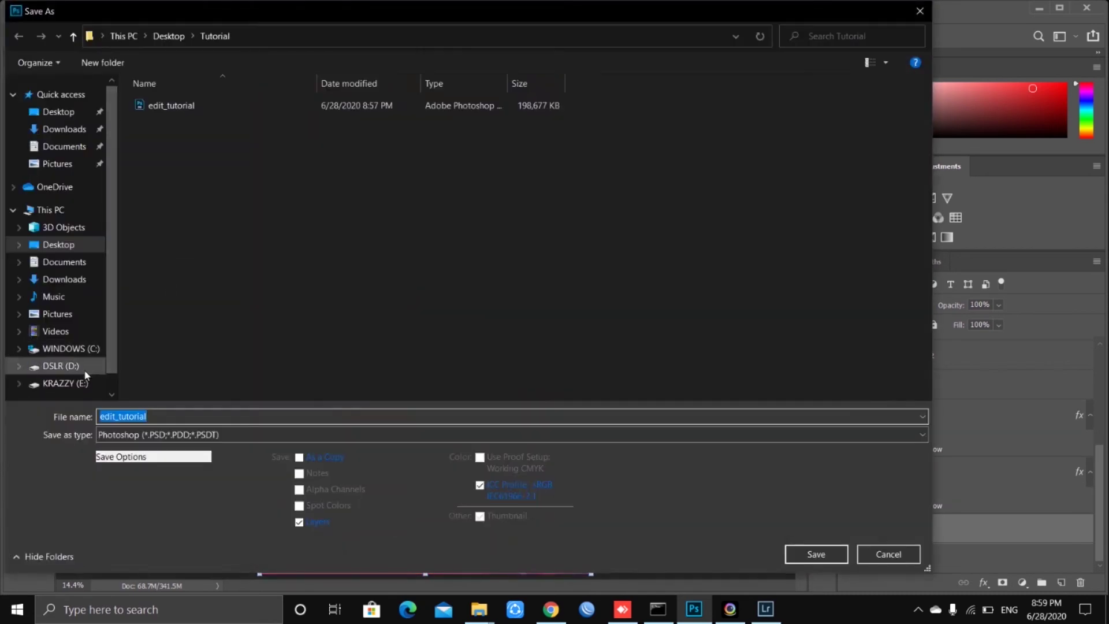
click(84, 367)
click(817, 554)
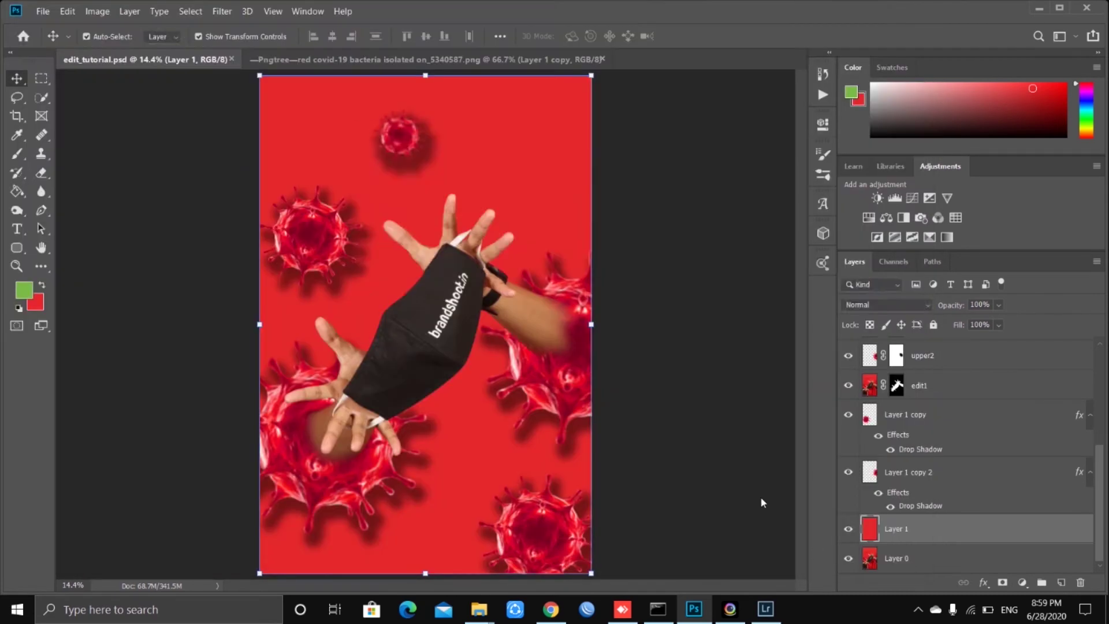
click(715, 164)
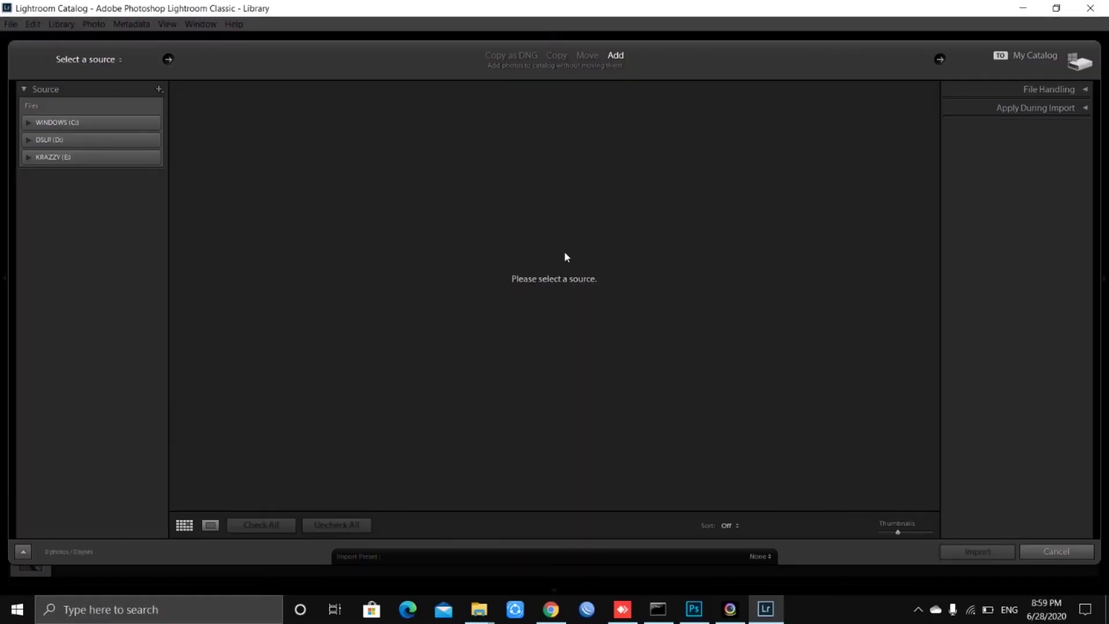
Import just edit_tutorial.psd from DSLR (D:) and open it in the Develop module.
click(84, 140)
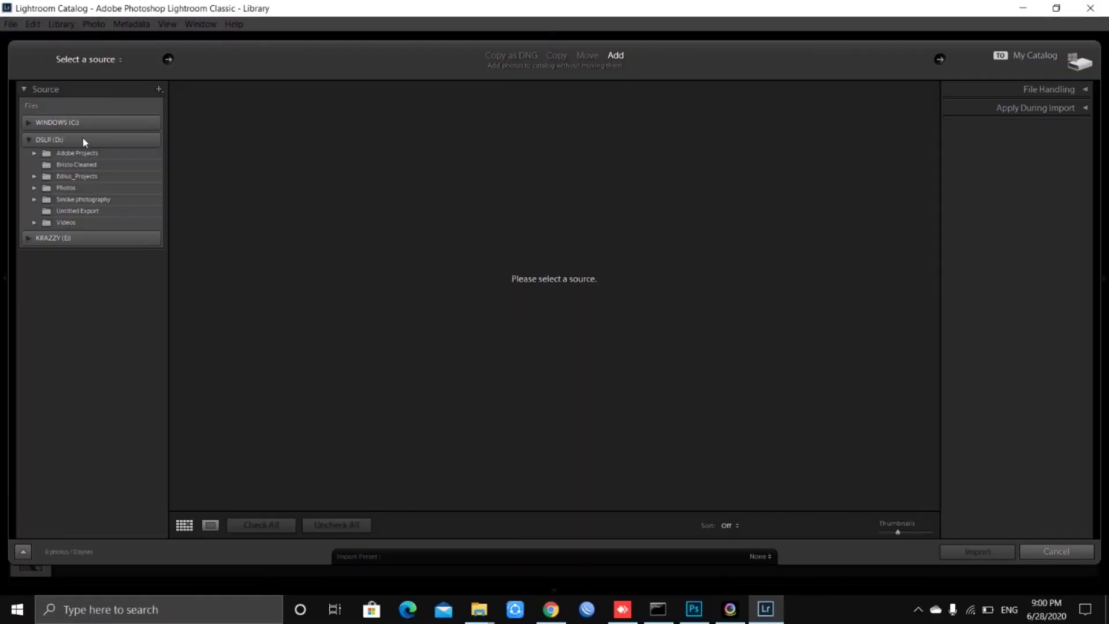
click(347, 526)
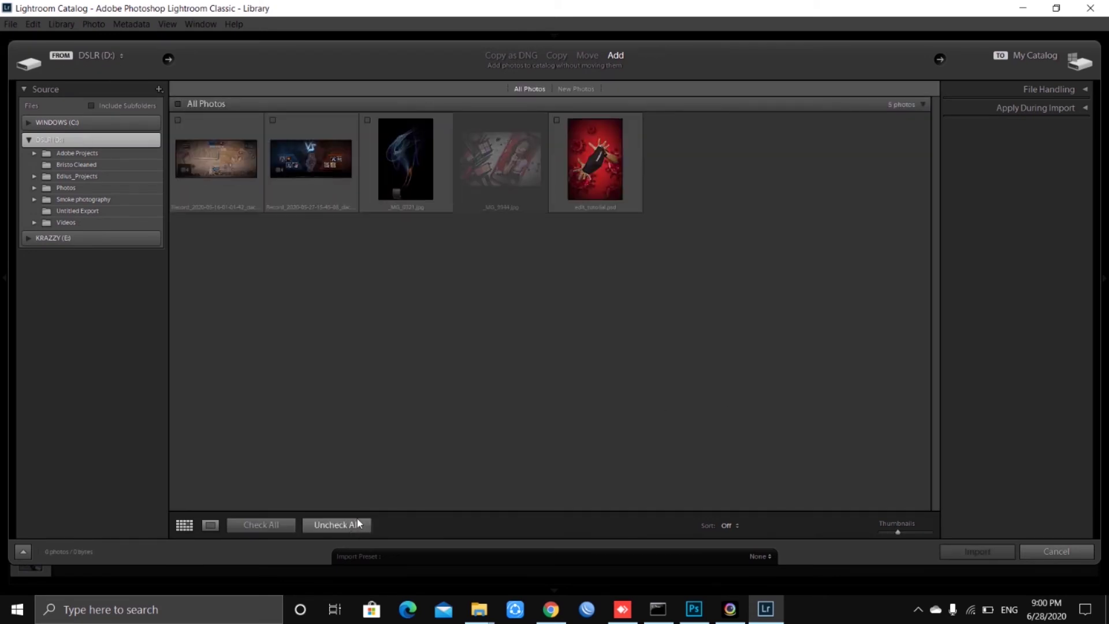
click(557, 120)
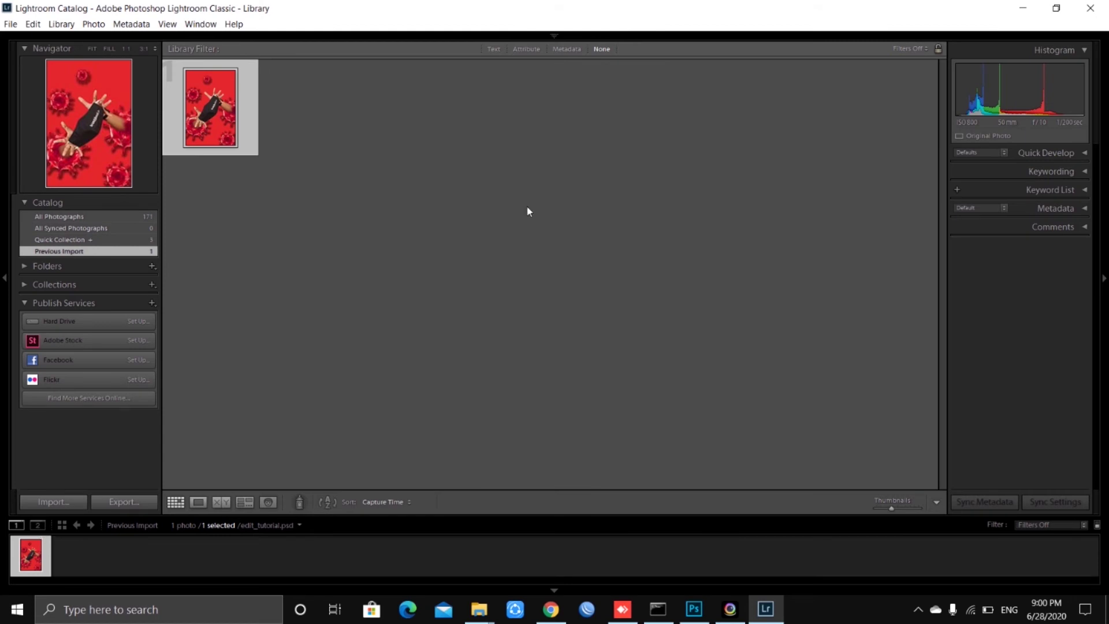
click(861, 57)
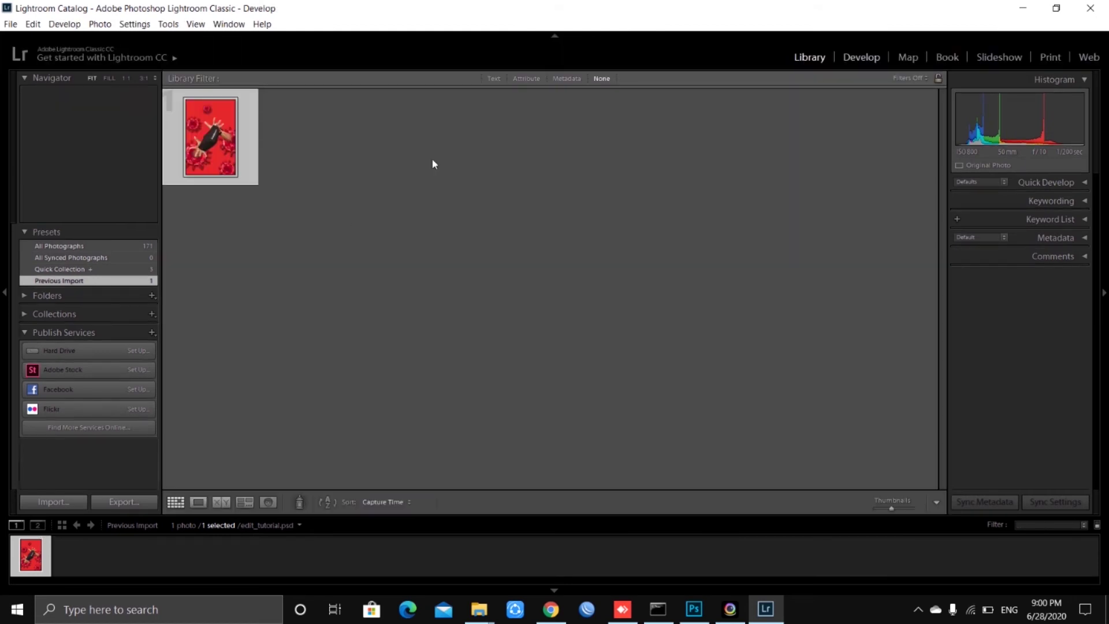
scroll(1023, 347, down, 5)
Enable lens profile corrections, set luminance noise reduction to 27 and raise vibrance.
scroll(1032, 397, down, 5)
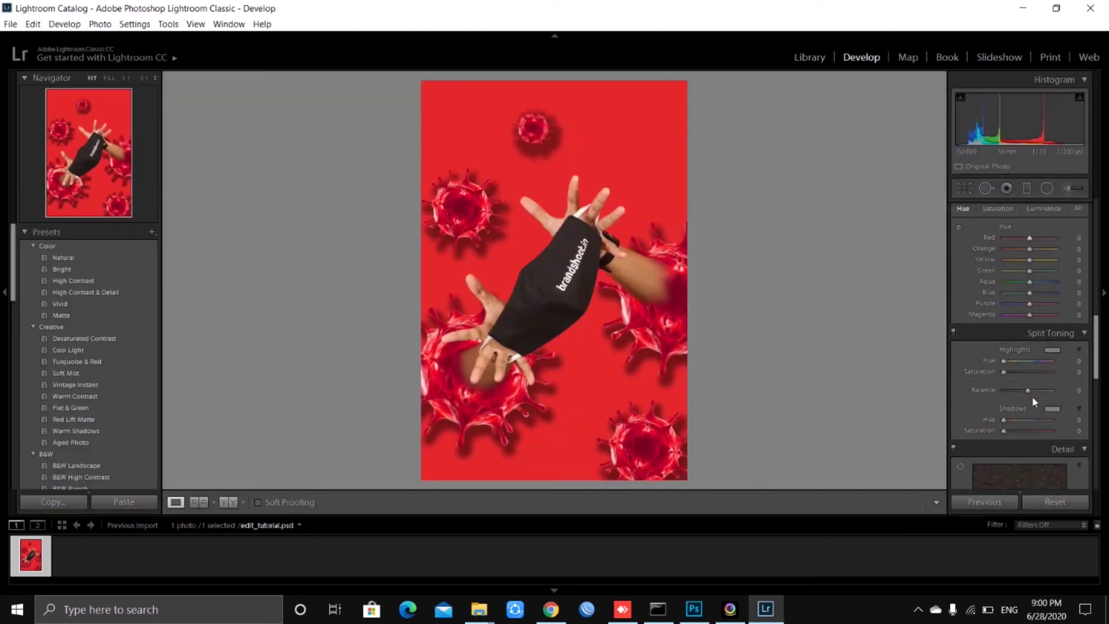
scroll(1032, 398, down, 3)
click(989, 472)
drag(1004, 346, 1019, 347)
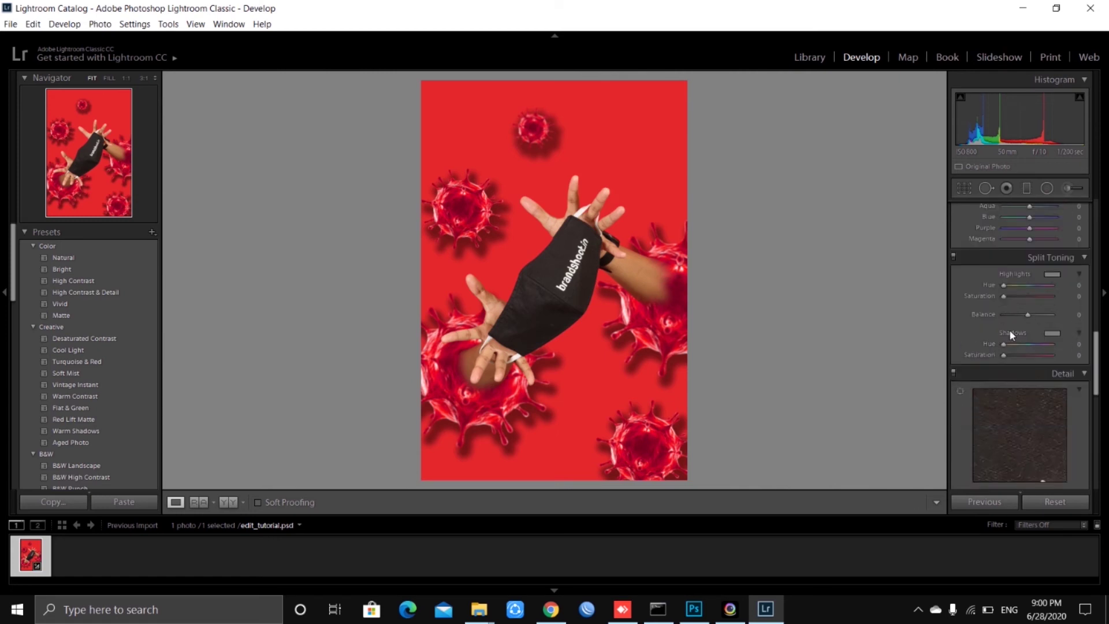
scroll(1023, 324, up, 13)
drag(1028, 366, 1018, 389)
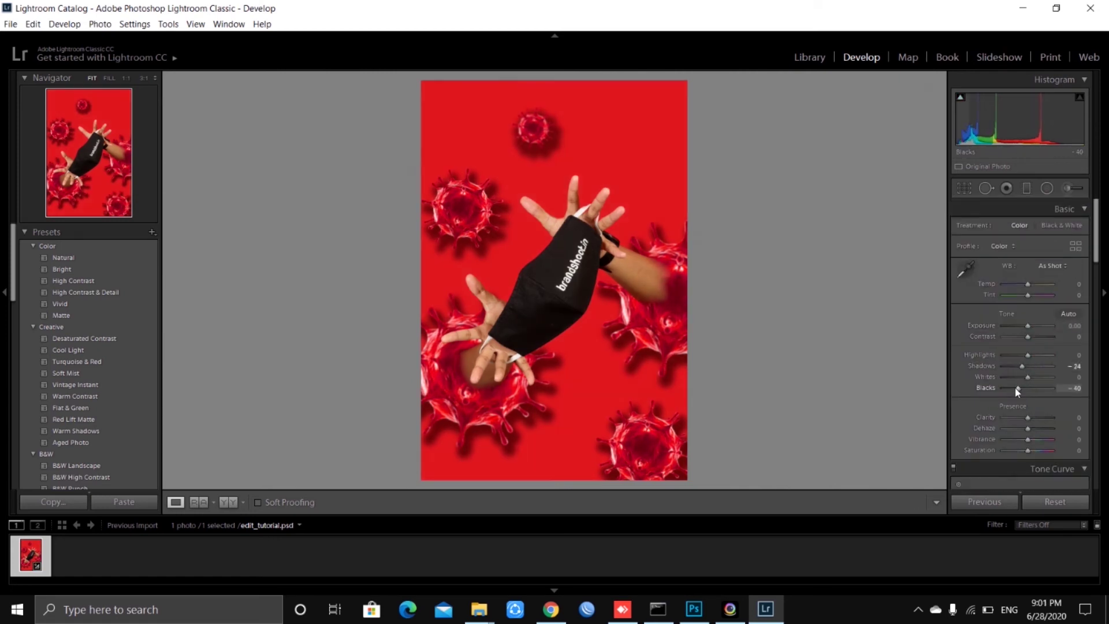
drag(1025, 438, 1034, 443)
Raise exposure to +0.24, darken blacks to −45 and shift the red hue toward orange.
drag(1021, 326, 1029, 325)
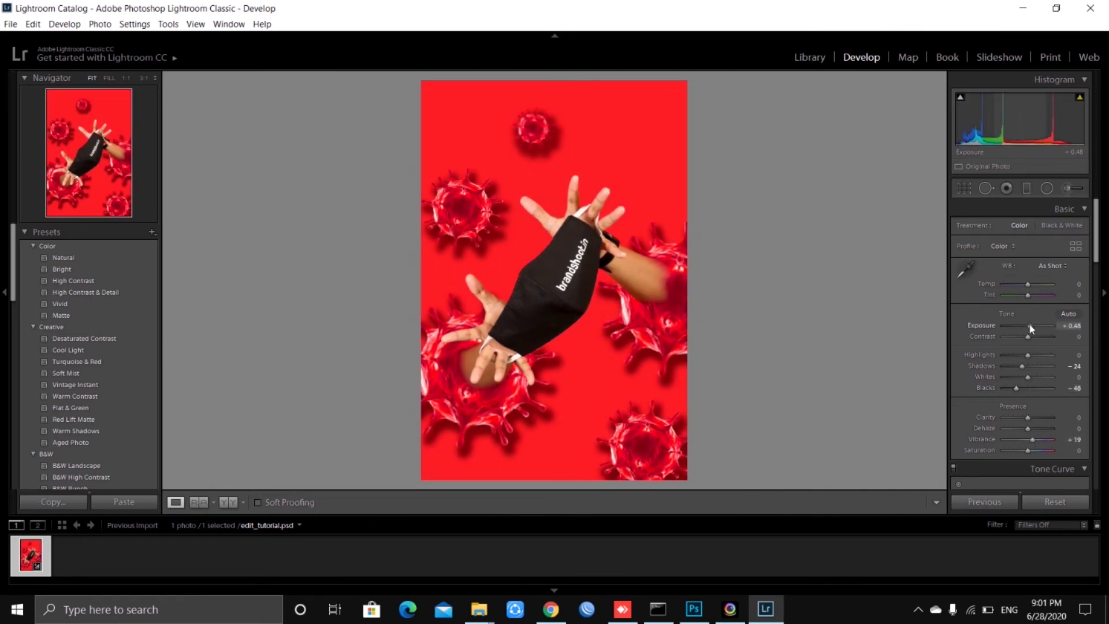
drag(1017, 388, 1018, 391)
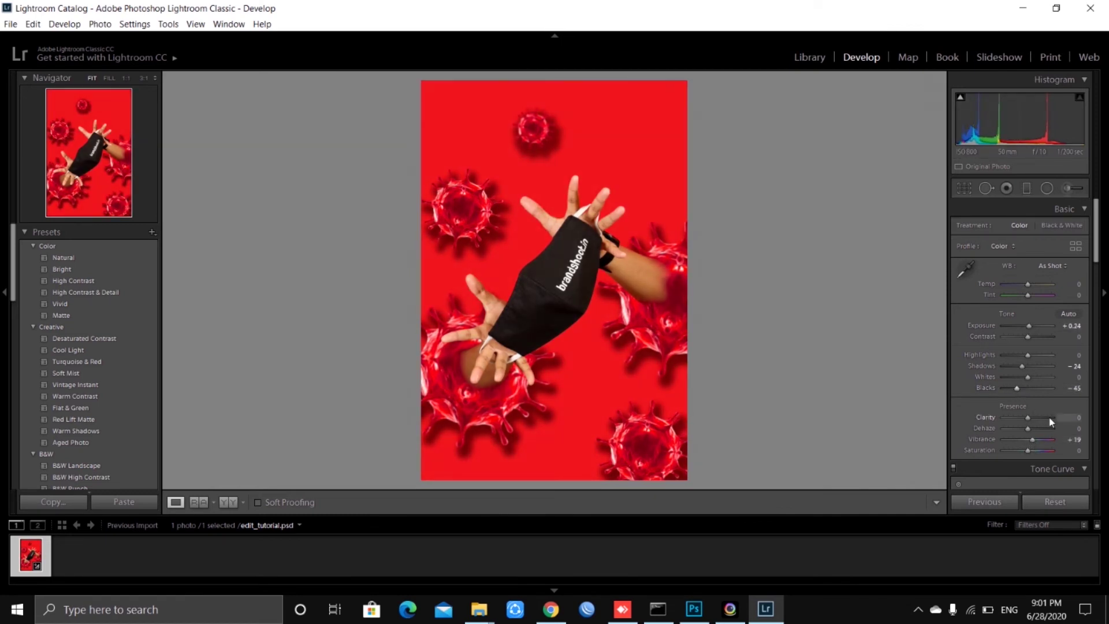
scroll(1032, 417, down, 3)
drag(1028, 341, 1038, 390)
scroll(1037, 381, down, 5)
scroll(1031, 389, down, 3)
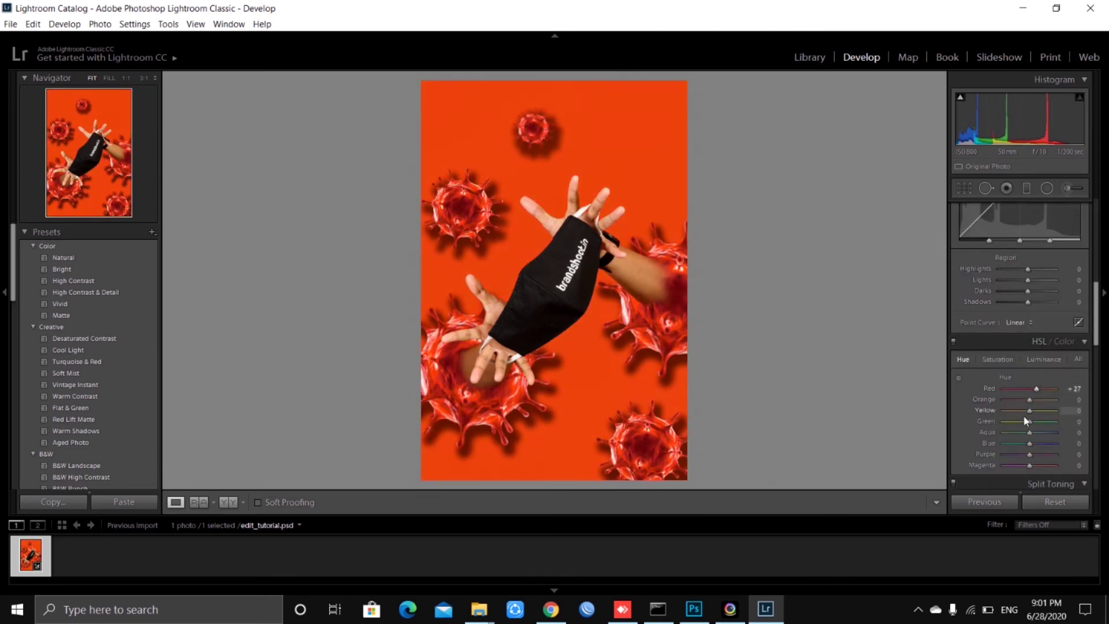
scroll(1034, 404, up, 4)
scroll(1031, 416, up, 4)
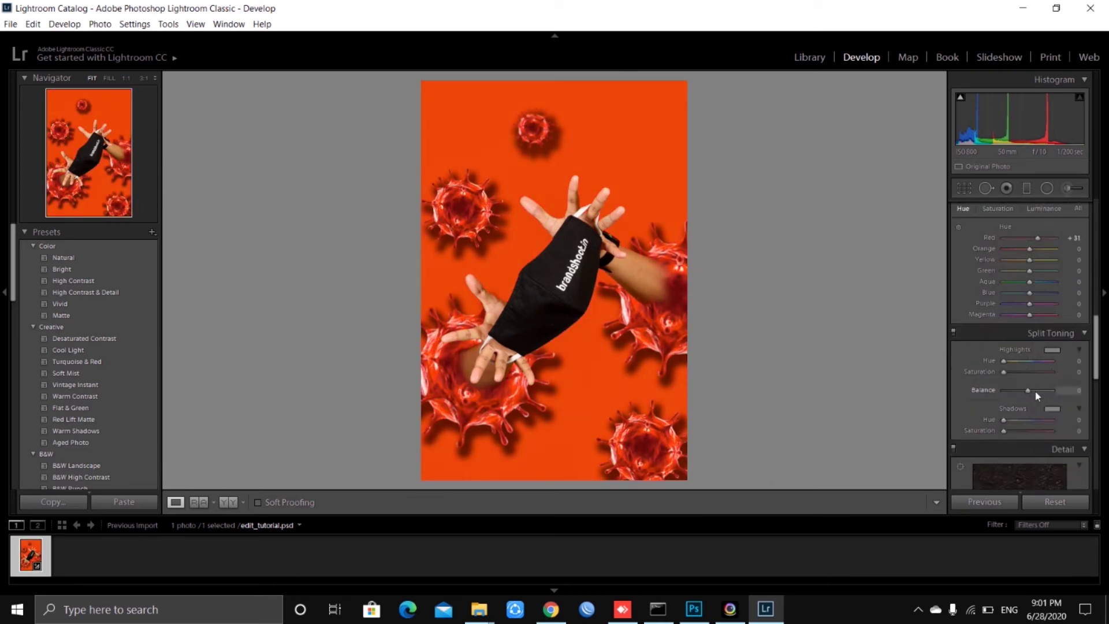
drag(1035, 355, 1033, 379)
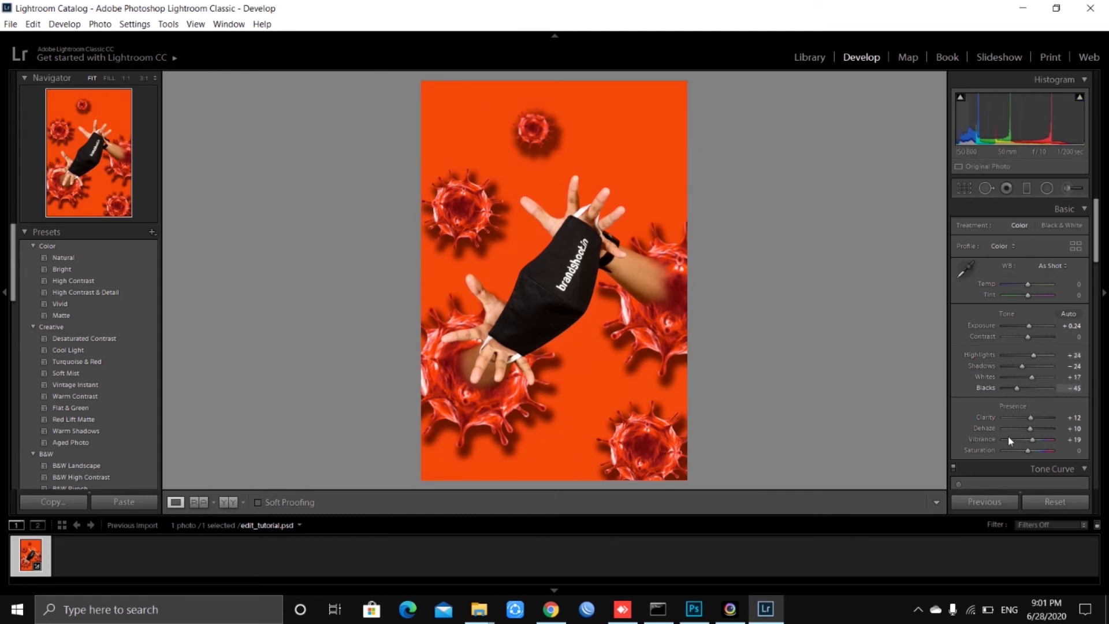
Crop the photo to a 5 x 7 aspect ratio.
click(964, 191)
click(1063, 231)
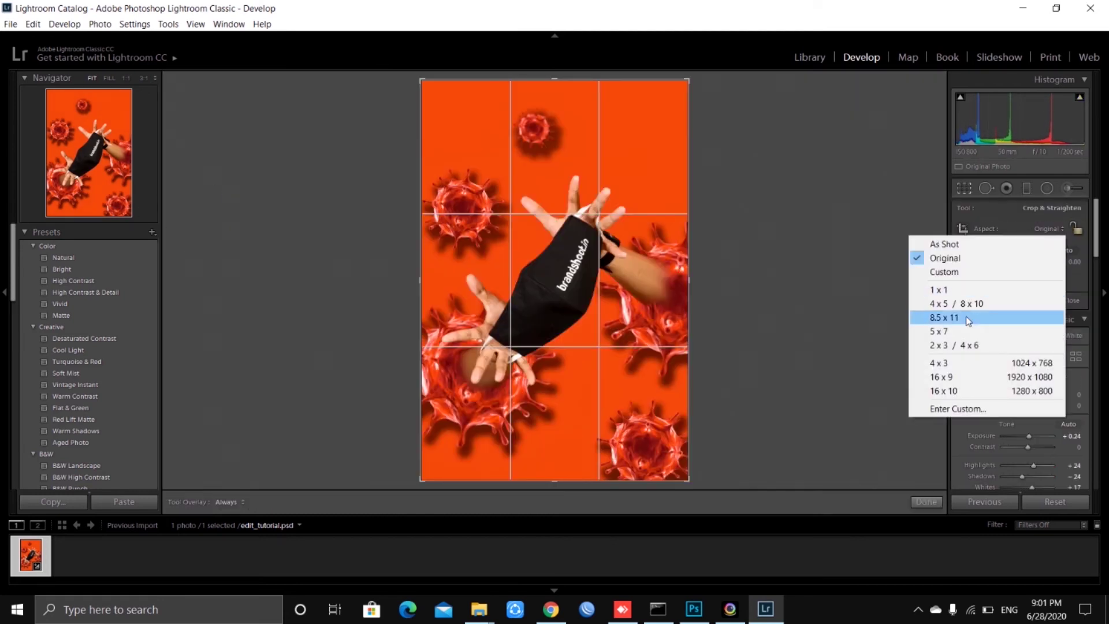
click(934, 331)
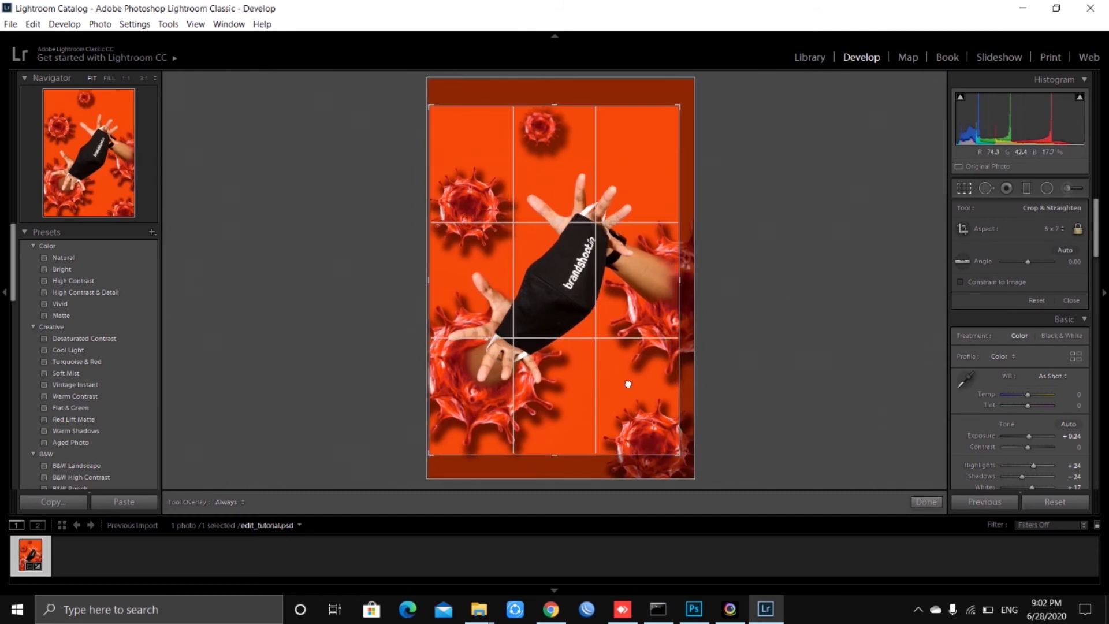
key(Return)
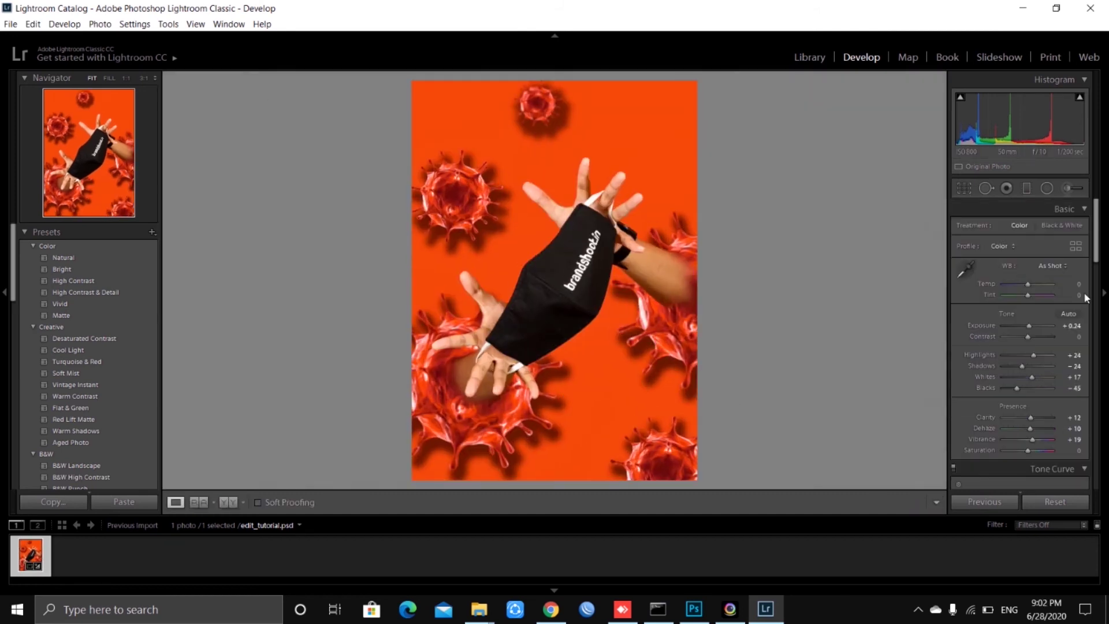
click(1047, 188)
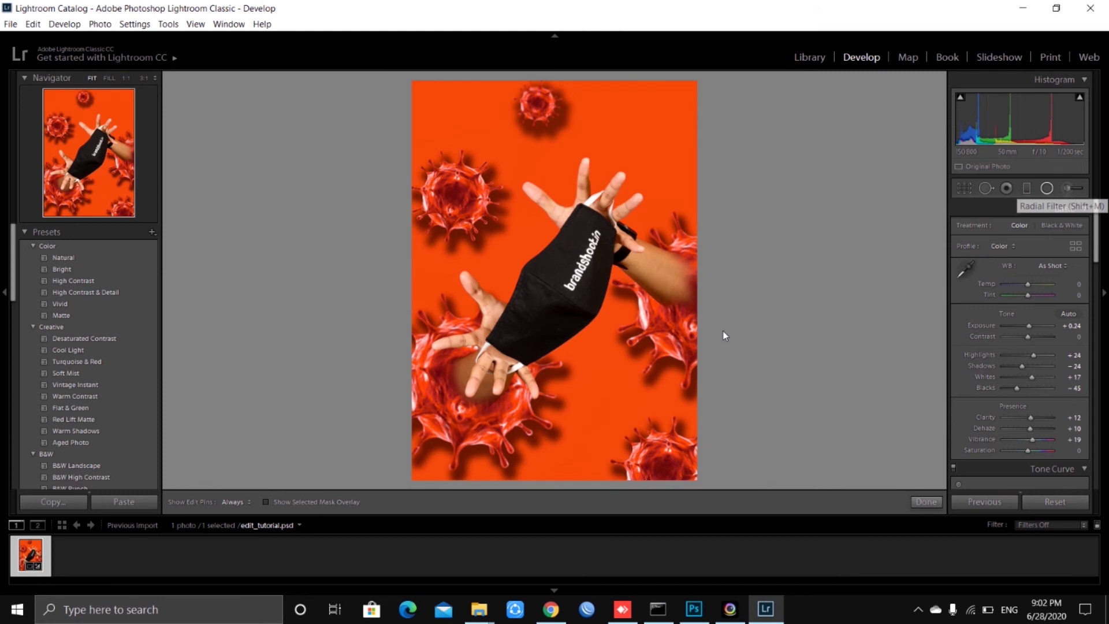
Add an inverted, feathered radial filter over the lower-left hand with raised exposure.
drag(482, 345, 563, 451)
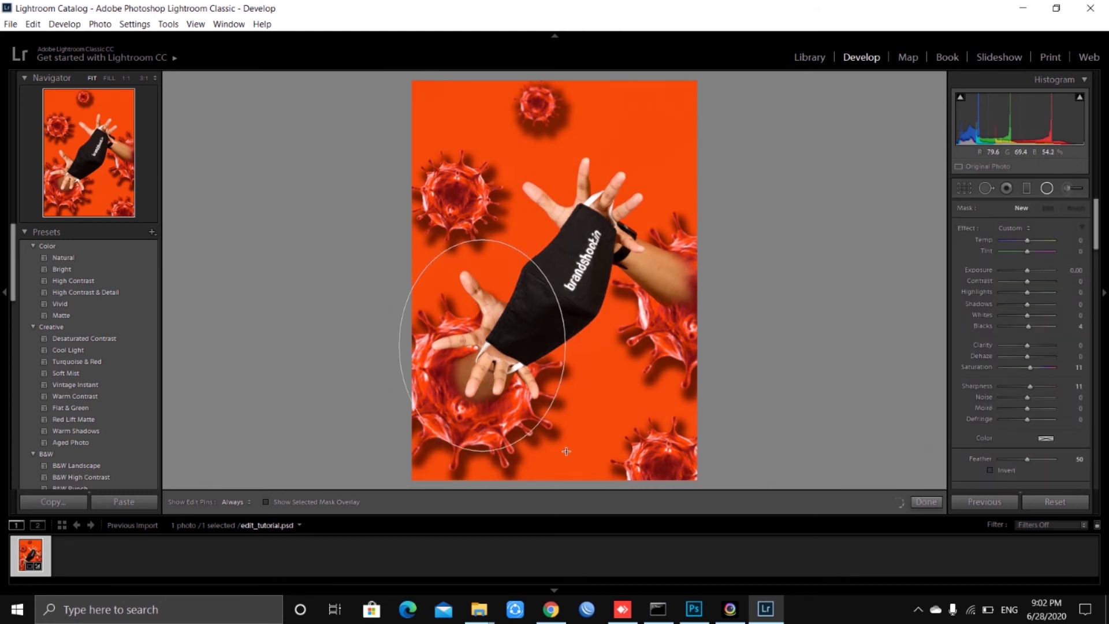
click(992, 470)
drag(1027, 459, 1035, 463)
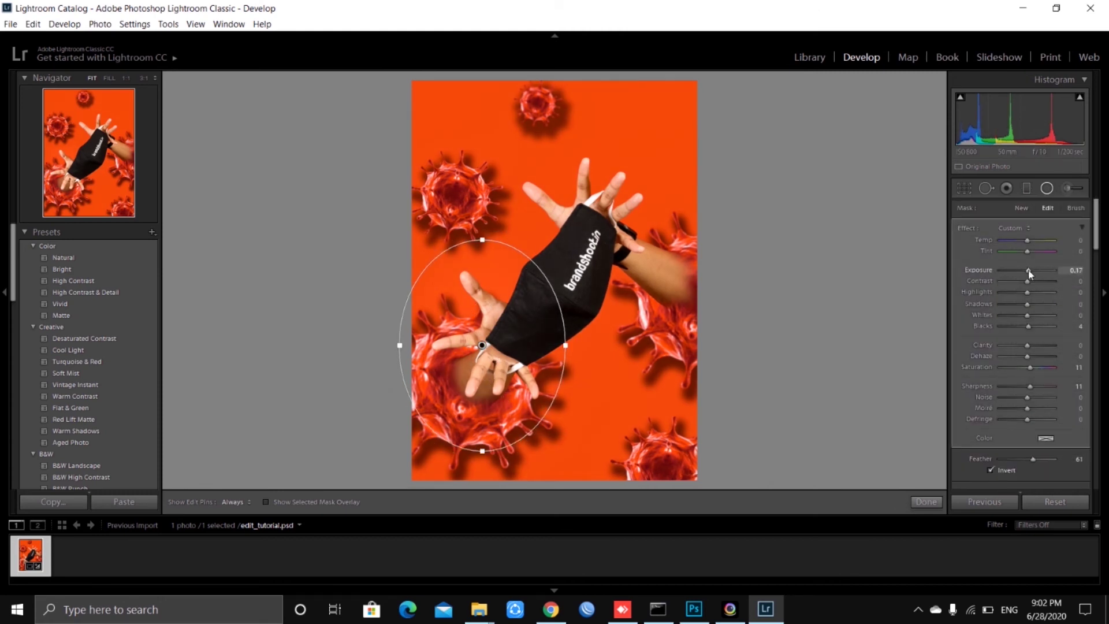
drag(1030, 274, 1032, 274)
drag(483, 346, 493, 344)
right_click(493, 344)
click(508, 355)
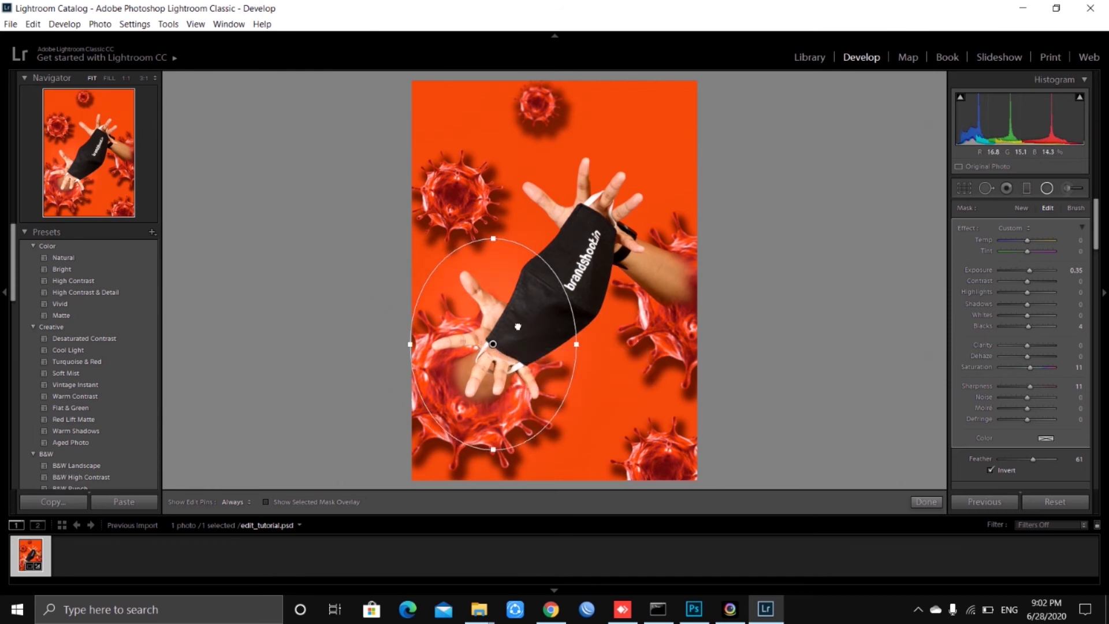
Add a tilted radial filter over the upper hand and arm with exposure 0.09.
mouse_move(527, 168)
mouse_down()
mouse_move(601, 253)
mouse_move(543, 186)
mouse_up()
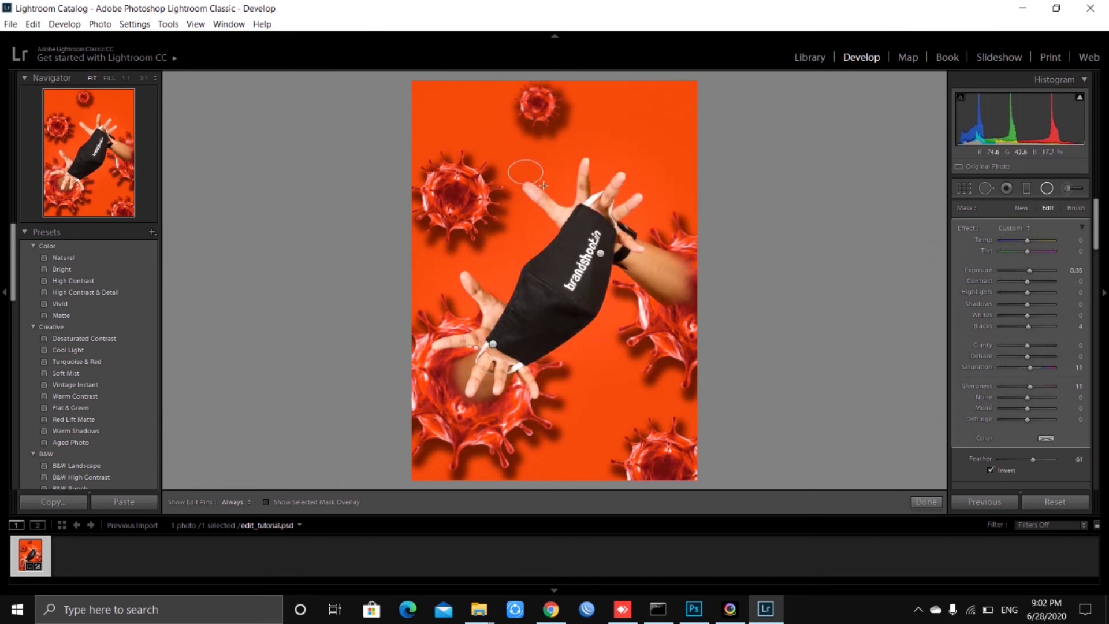
right_click(538, 149)
click(554, 176)
click(601, 253)
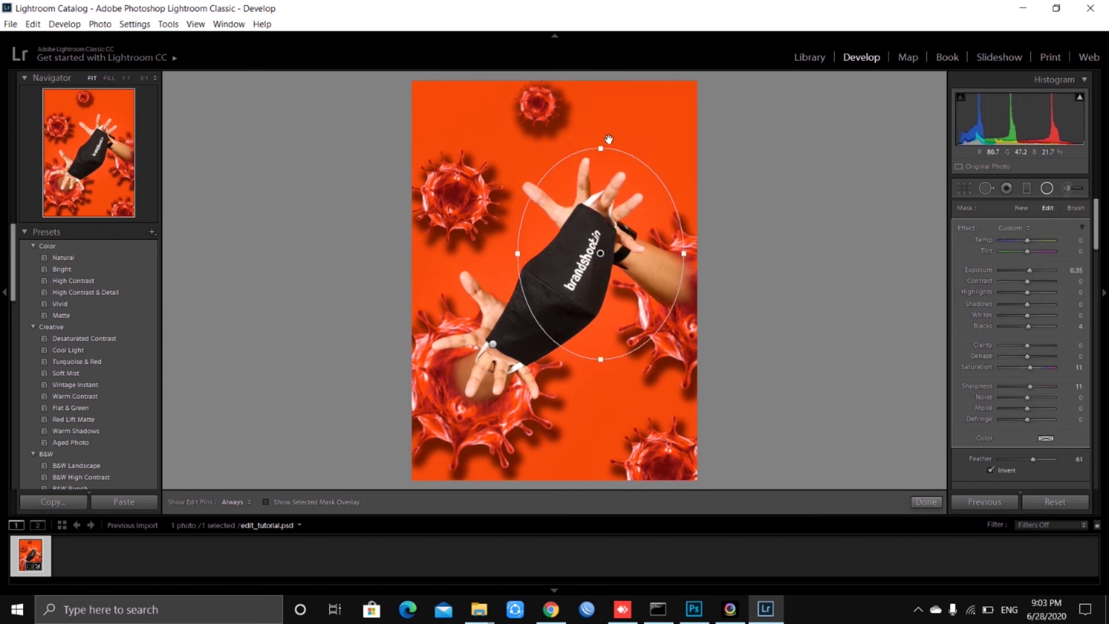
drag(609, 138, 514, 185)
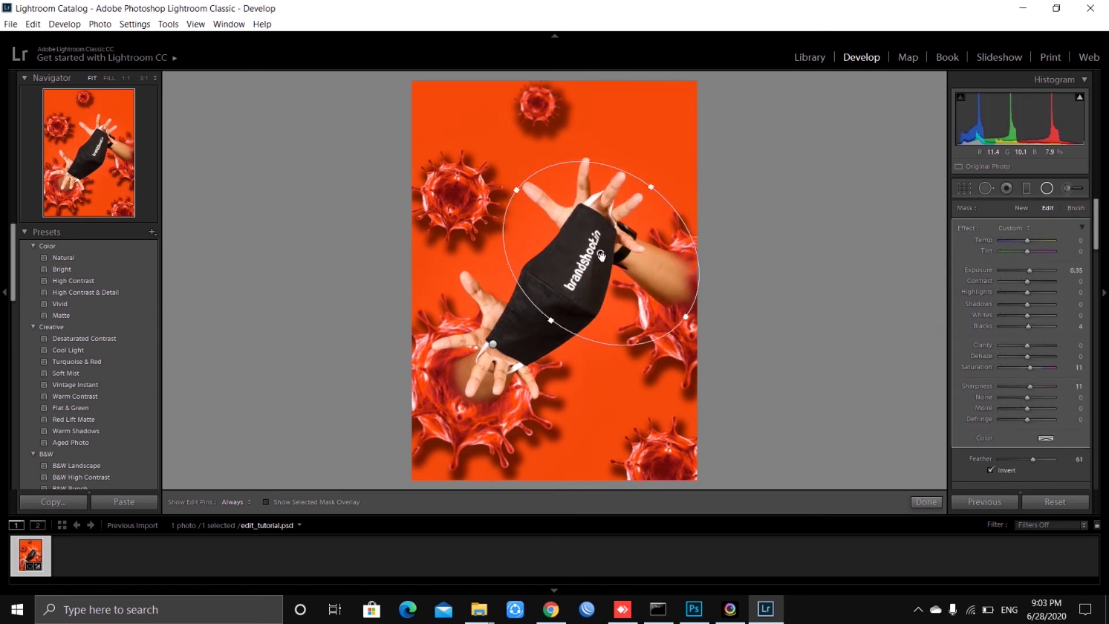
drag(601, 254, 611, 238)
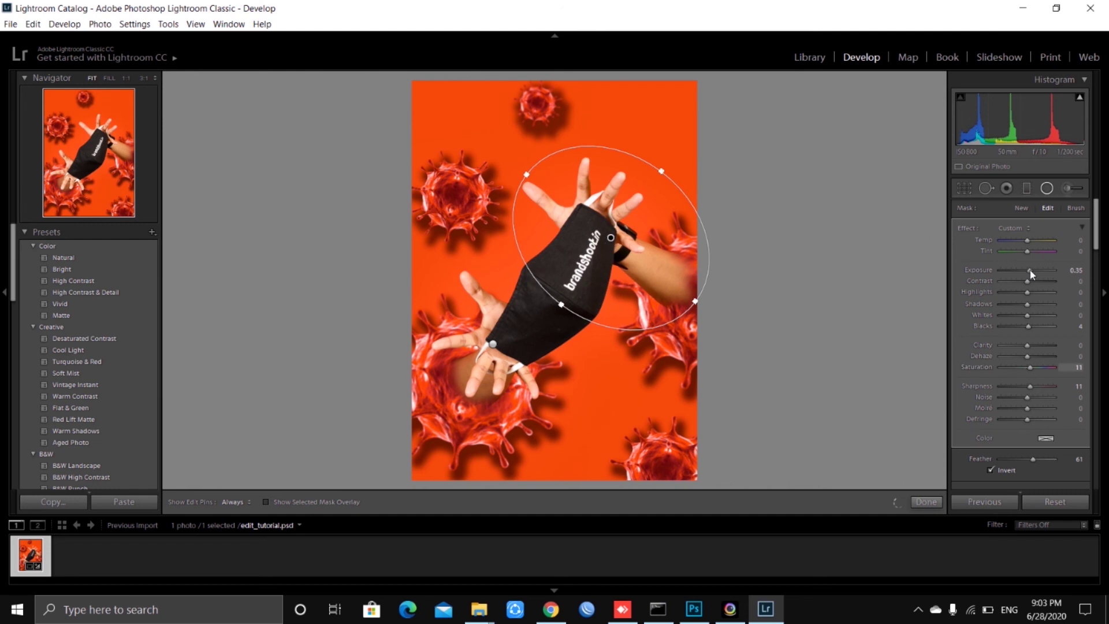
drag(1032, 274, 1031, 287)
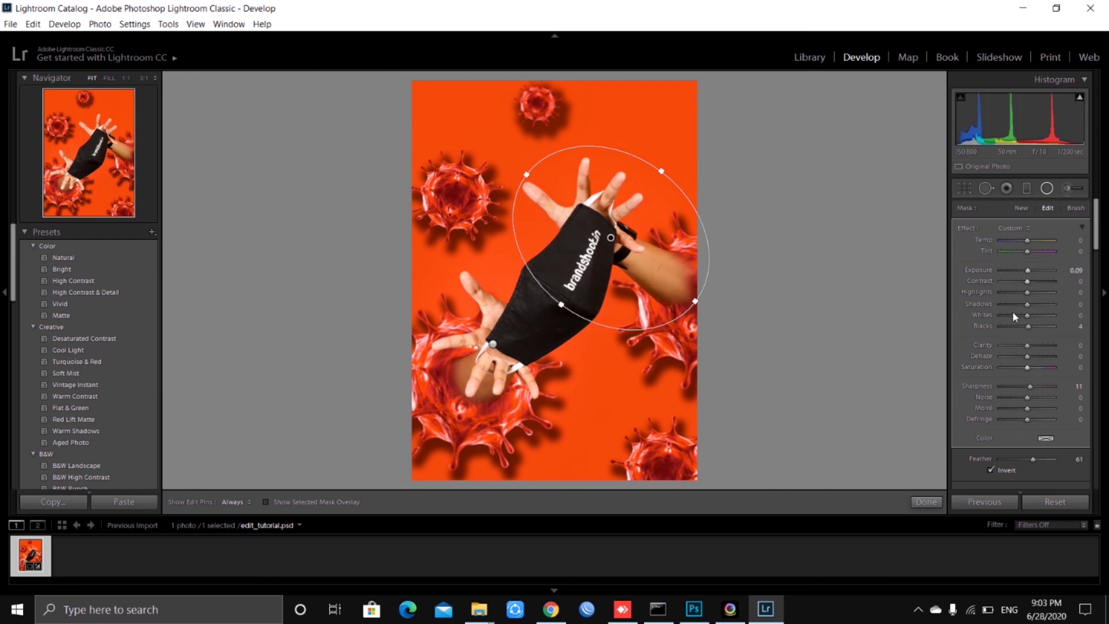
Brighten highlights in the lower-left hand filter, then reduce overall contrast to +7.
click(493, 344)
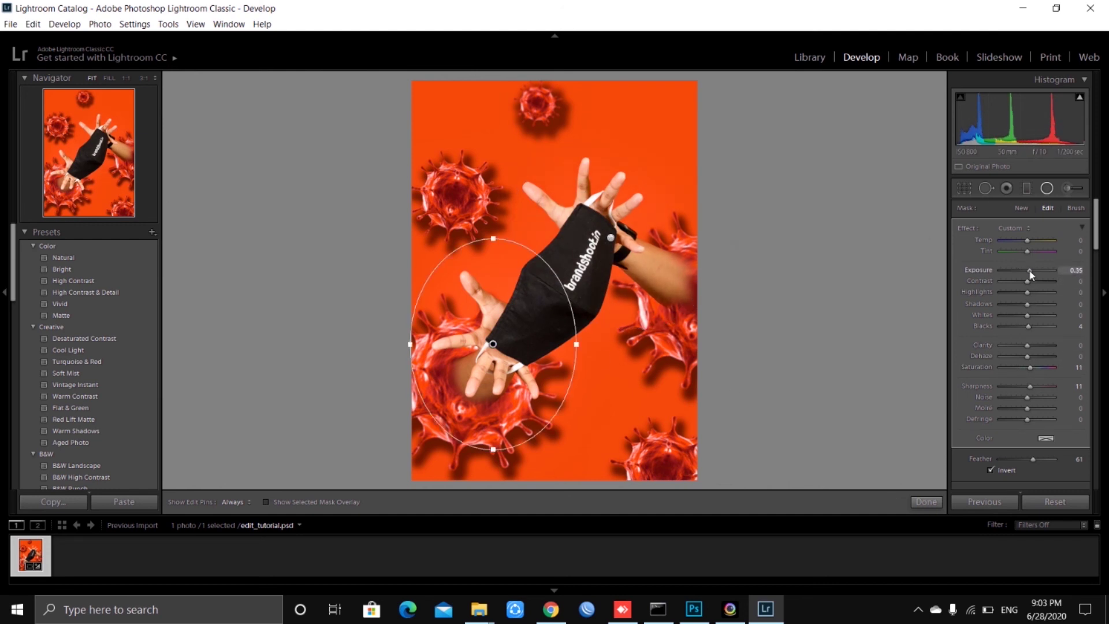
click(412, 342)
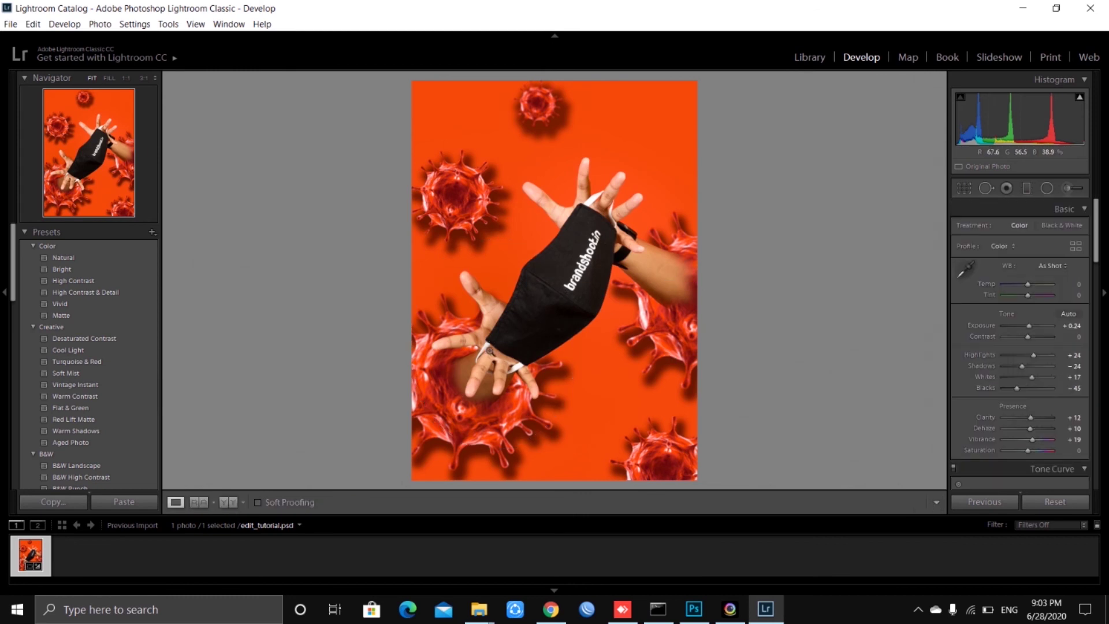
click(493, 344)
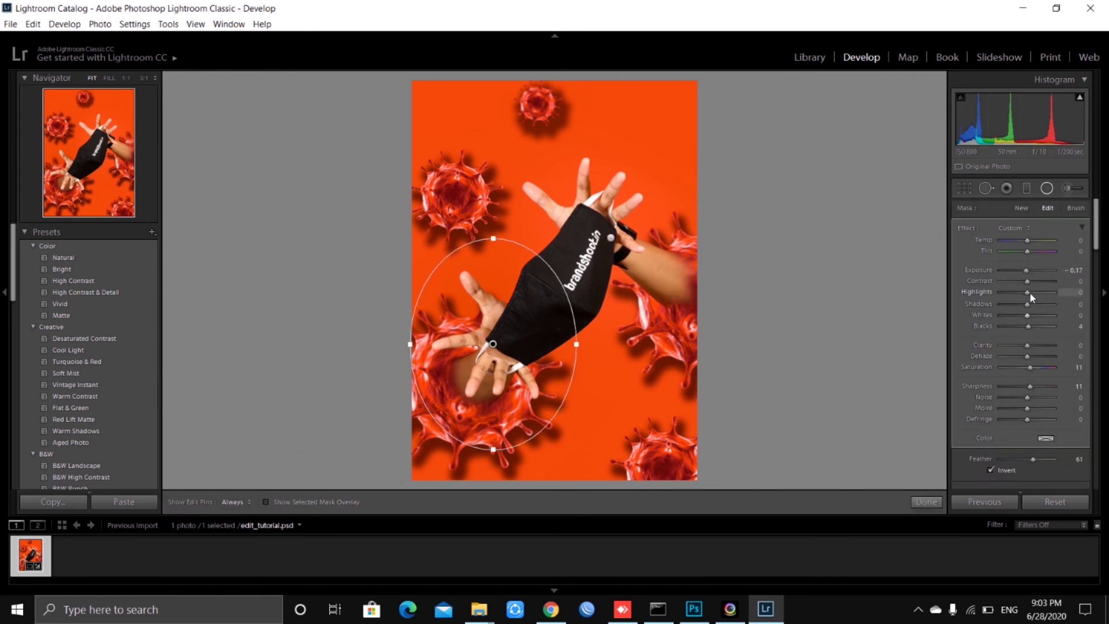
drag(1035, 295, 1046, 295)
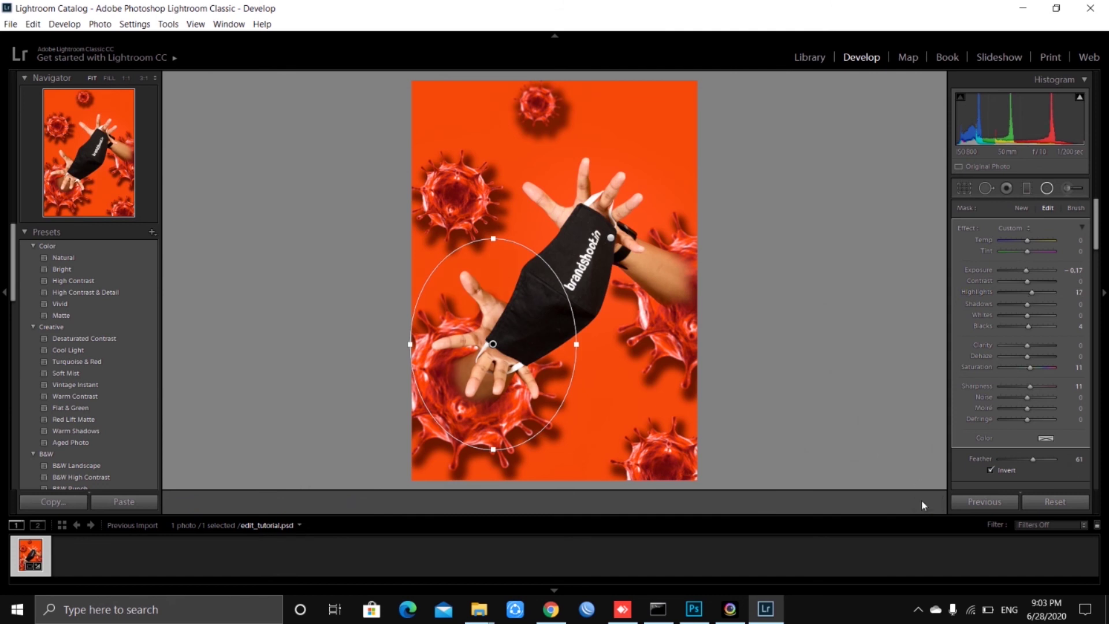
click(923, 501)
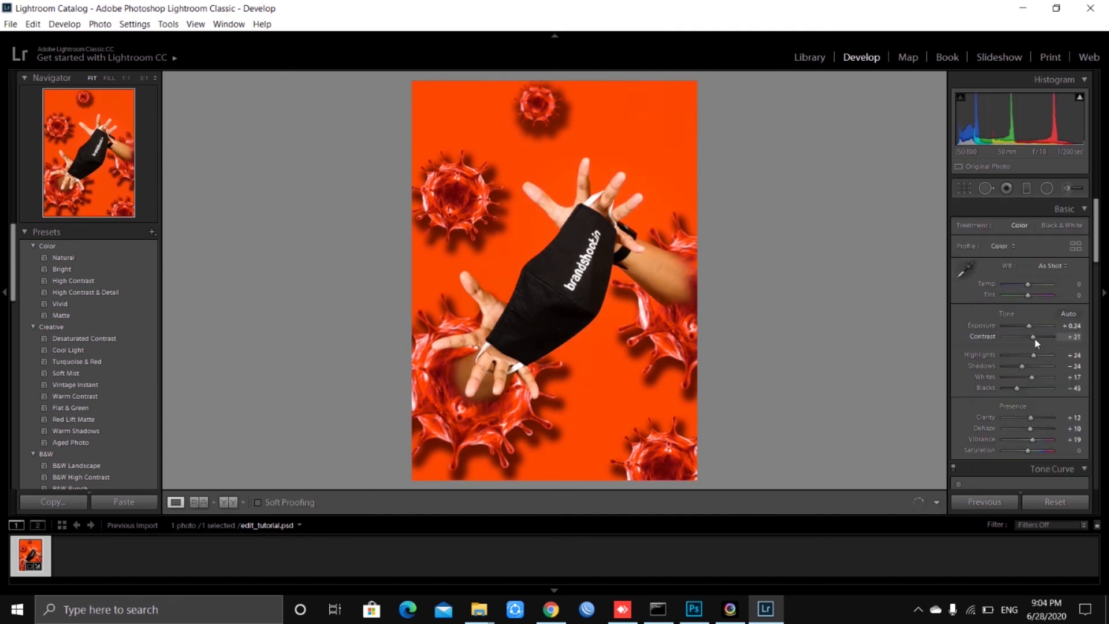
drag(1036, 343, 1026, 330)
Export the photo to D:\ as a quality-100 JPEG named edit_tutorial.
click(10, 24)
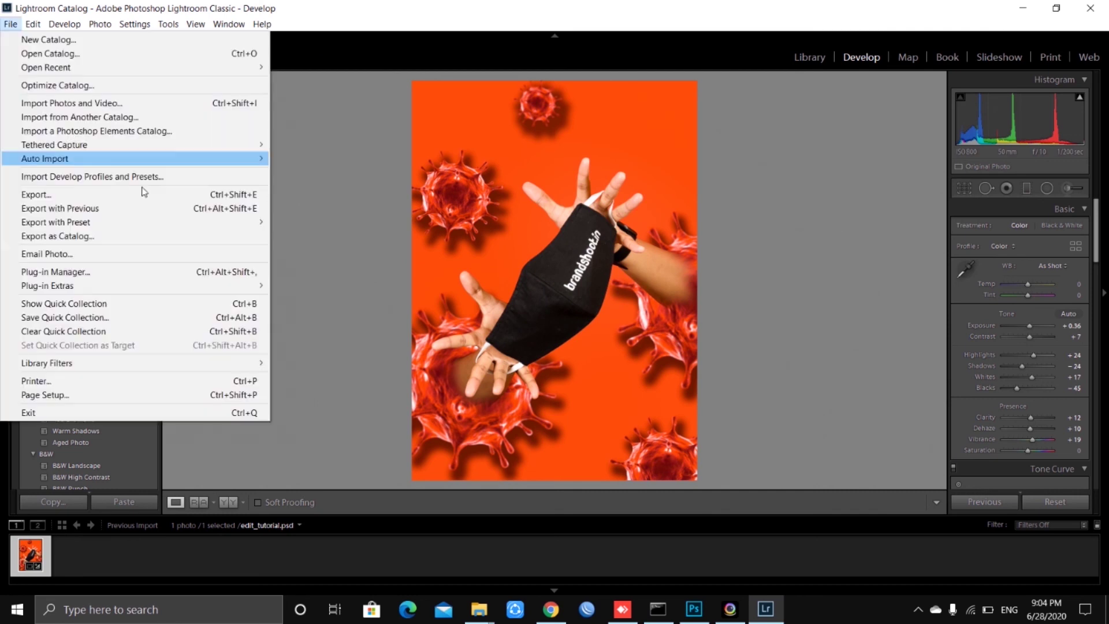
click(397, 238)
text(edit_tutorial)
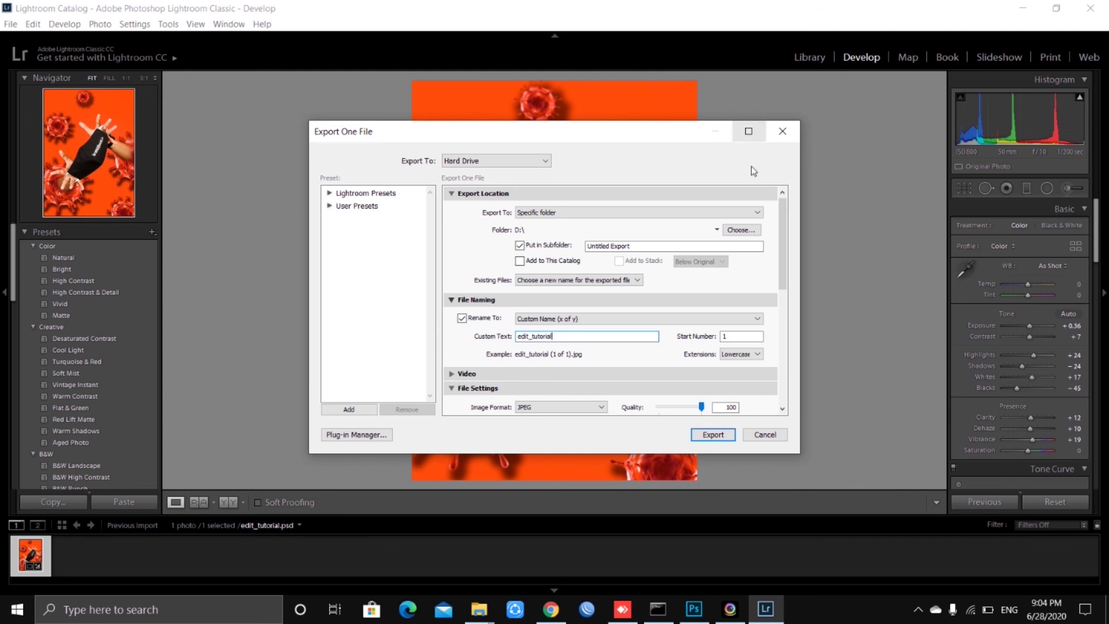
click(741, 230)
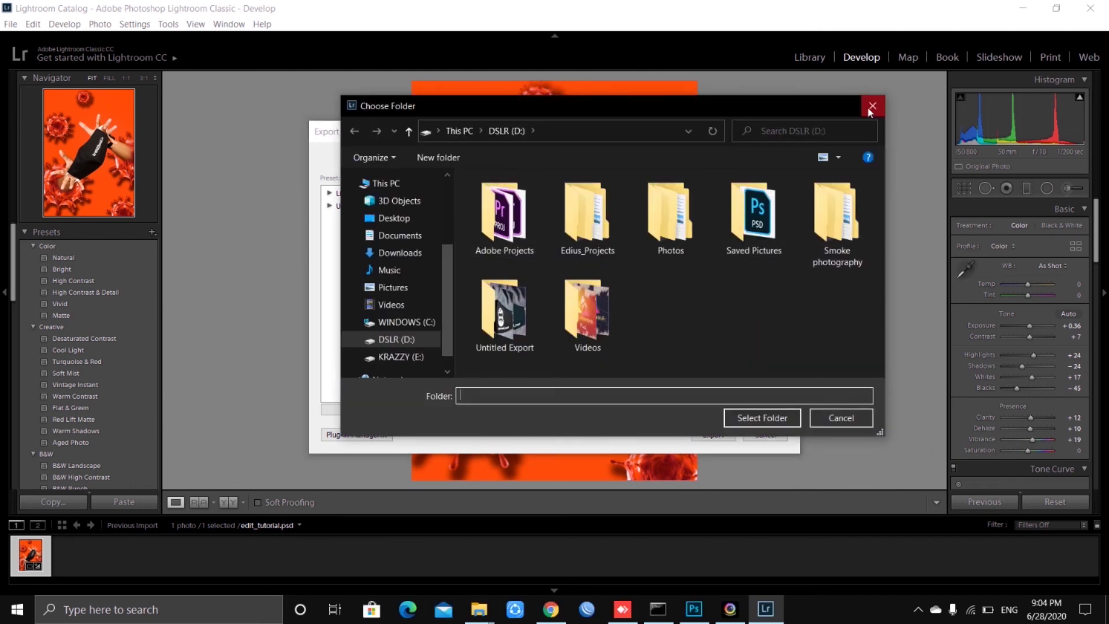
click(873, 105)
click(714, 435)
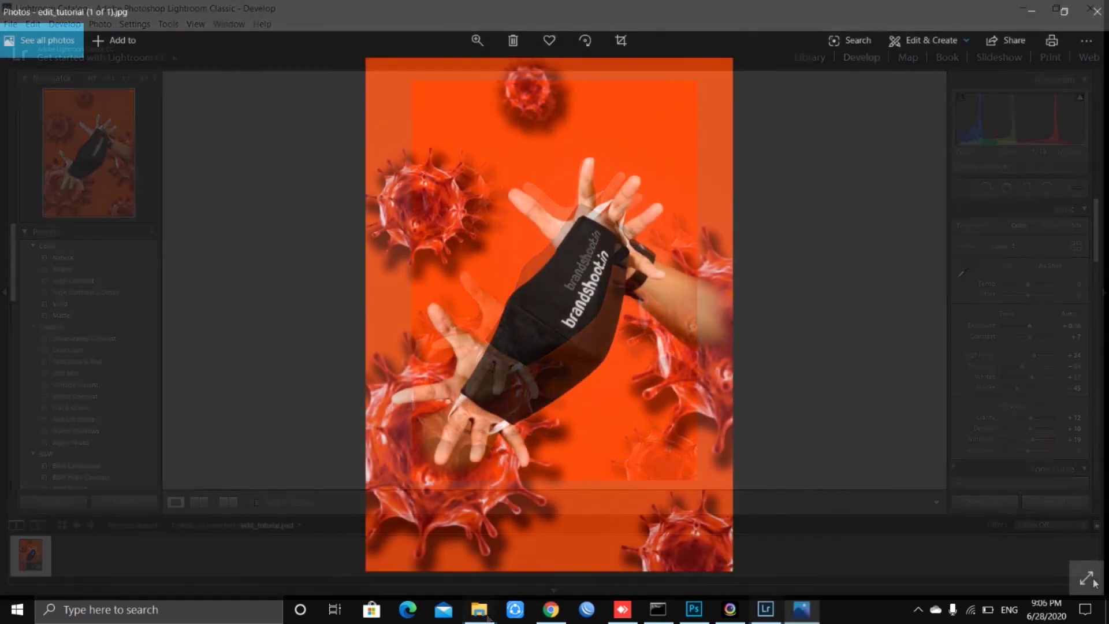
Show the exported orange poster full screen in the Photos app.
click(1088, 578)
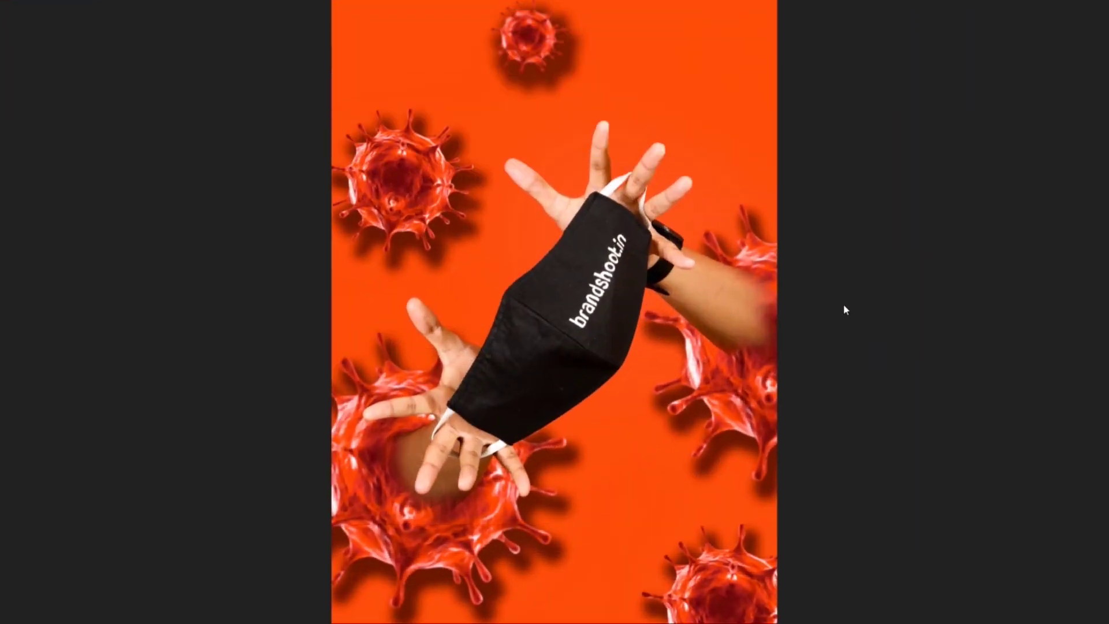